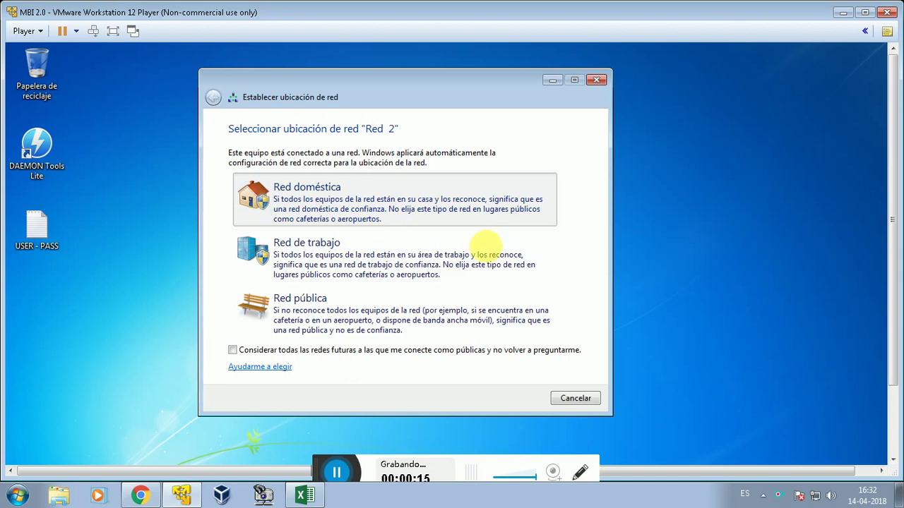
- Set the network location to Red doméstica, continue the homegroup setup with the preselected shared items and minimise the wizard
{"action": "left_click", "coordinate": [487, 248]}
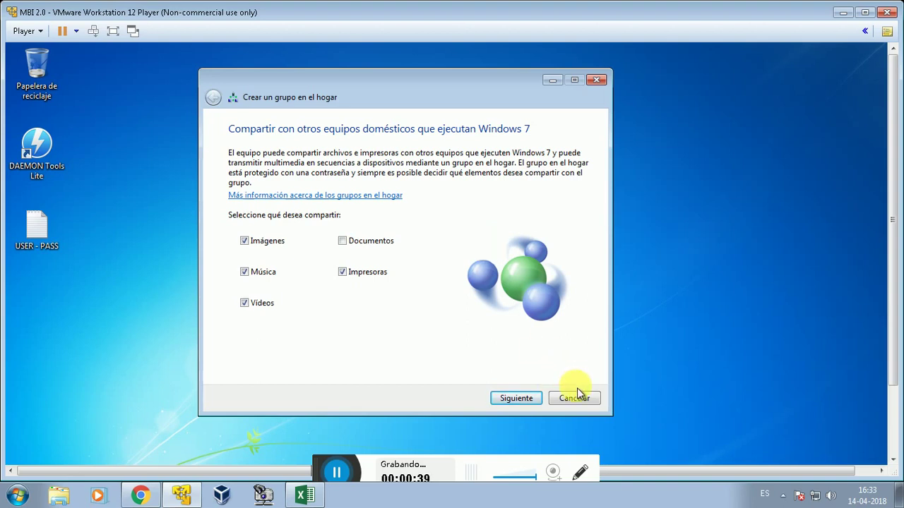
{"action": "left_click", "coordinate": [516, 399]}
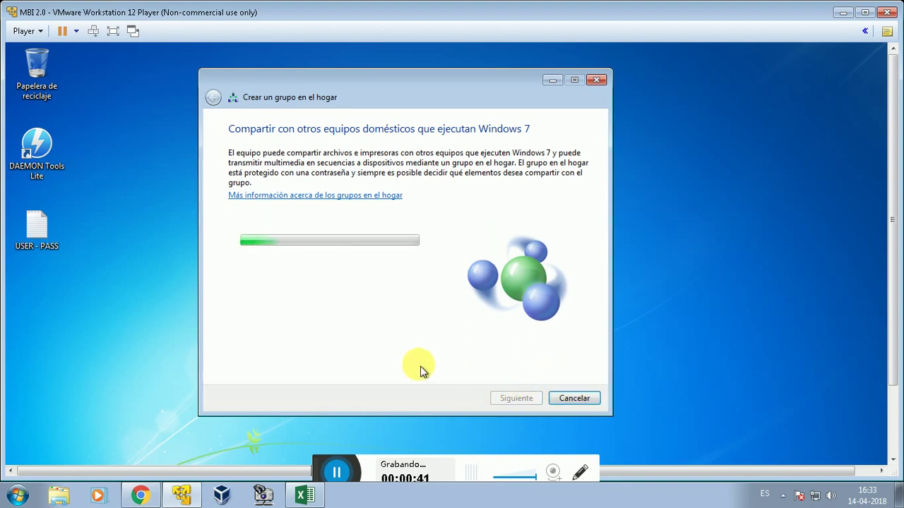
{"action": "left_click", "coordinate": [97, 283]}
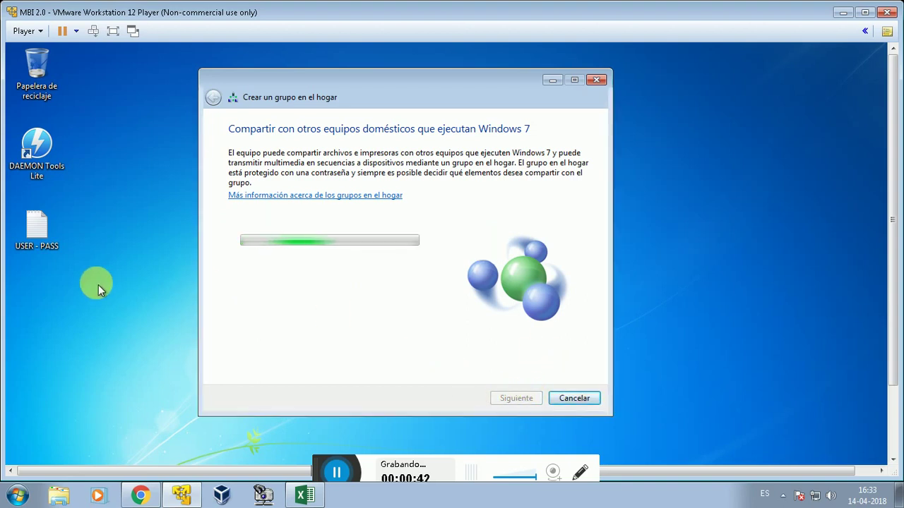
{"action": "left_click", "coordinate": [552, 80]}
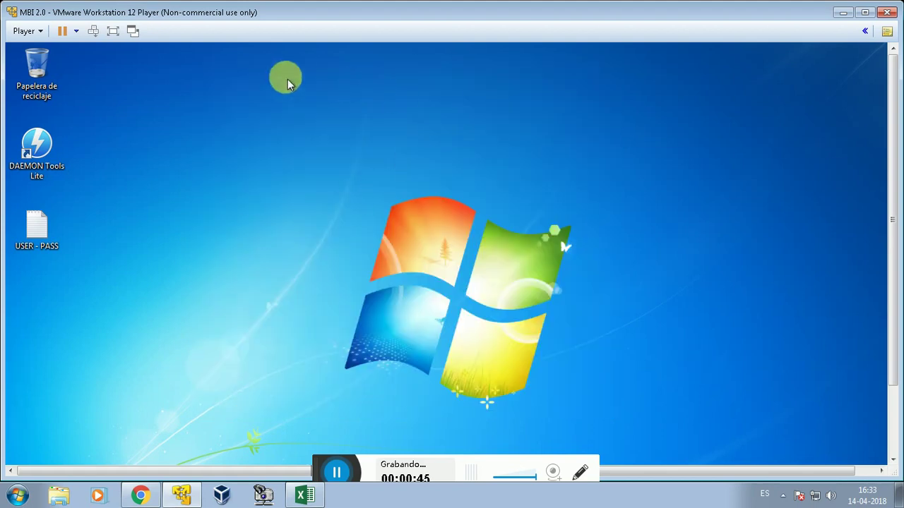
- Show the virtual machine in full screen and open its Windows services console with services.msc
{"action": "left_click", "coordinate": [113, 31]}
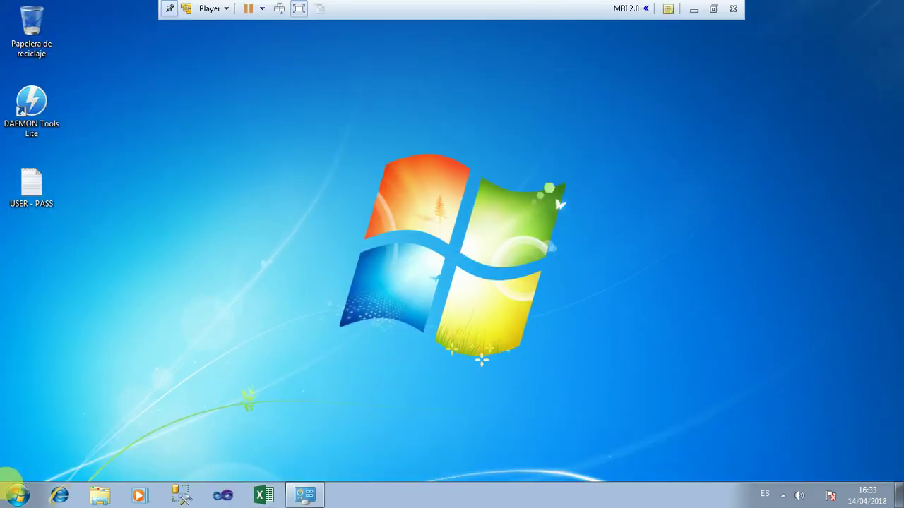
{"action": "left_click", "coordinate": [11, 492]}
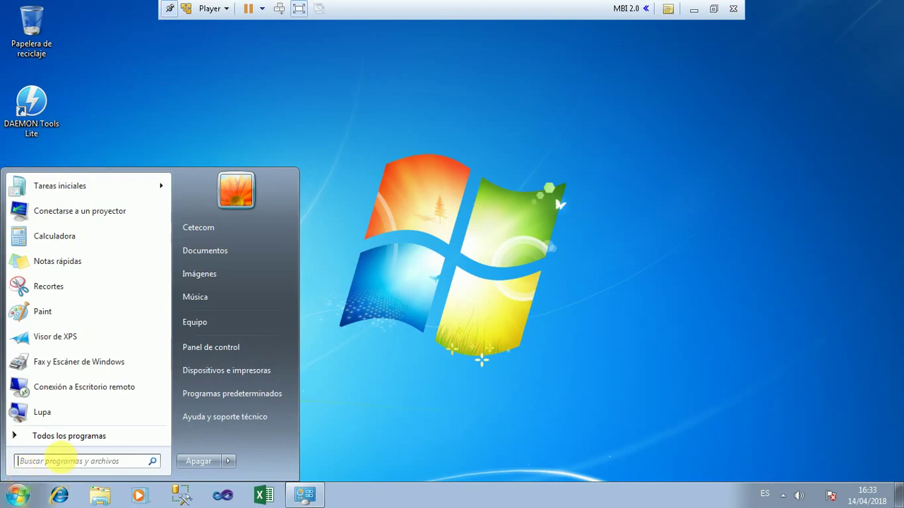
{"action": "left_click", "coordinate": [63, 460]}
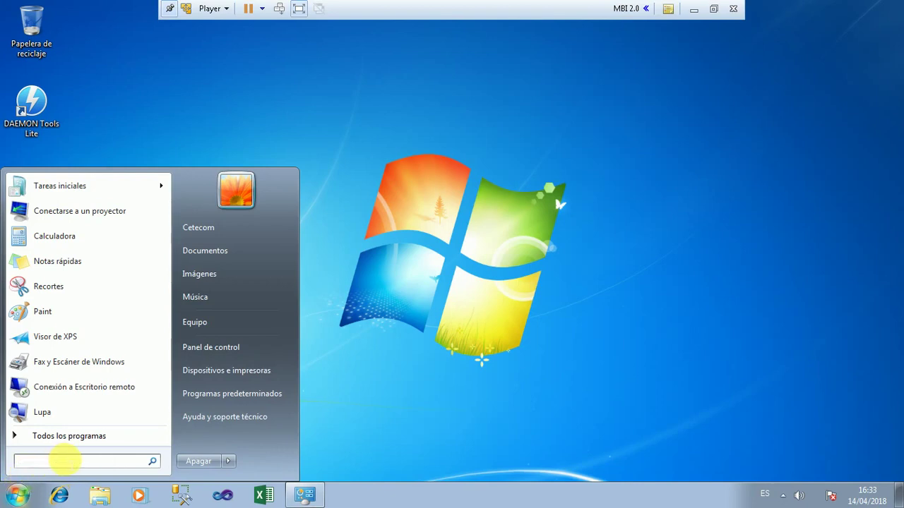
{"action": "type", "text": "services.ms"}
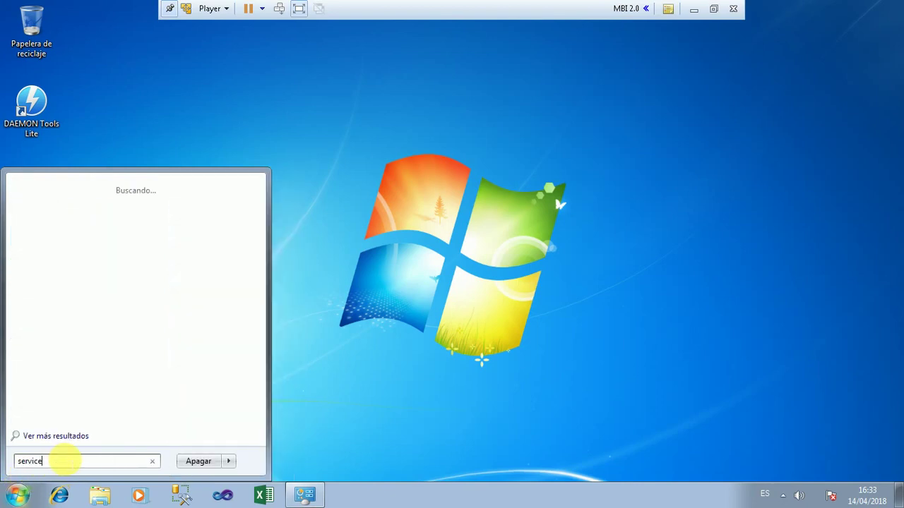
{"action": "type", "text": "c"}
{"action": "key", "text": "Return"}
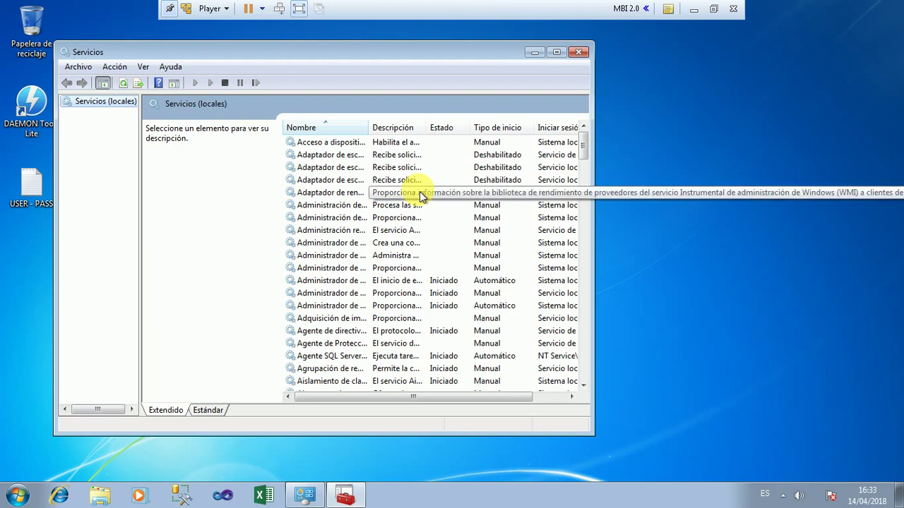
- Maximise the services window, widen the Nombre column and look up the SQL Server Analysis Services (MSSQLSERVER) service
{"action": "left_click", "coordinate": [557, 52]}
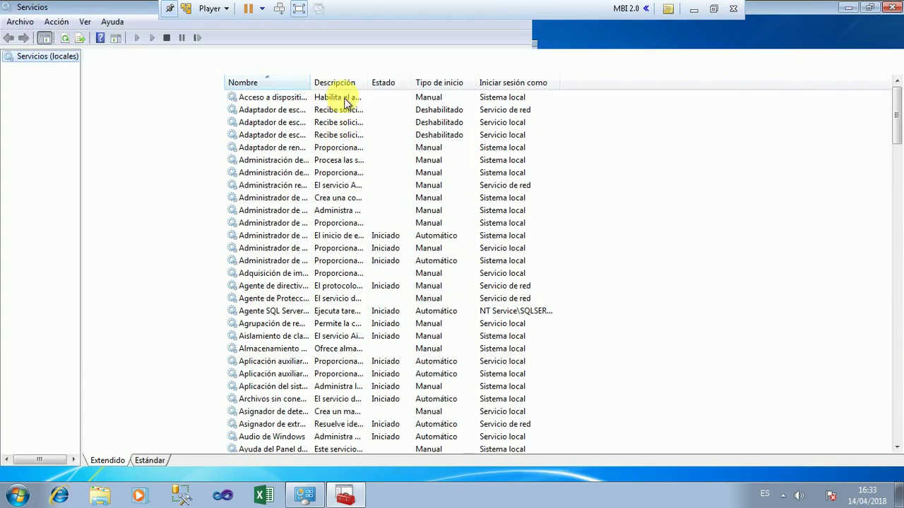
{"action": "double_click", "coordinate": [311, 83]}
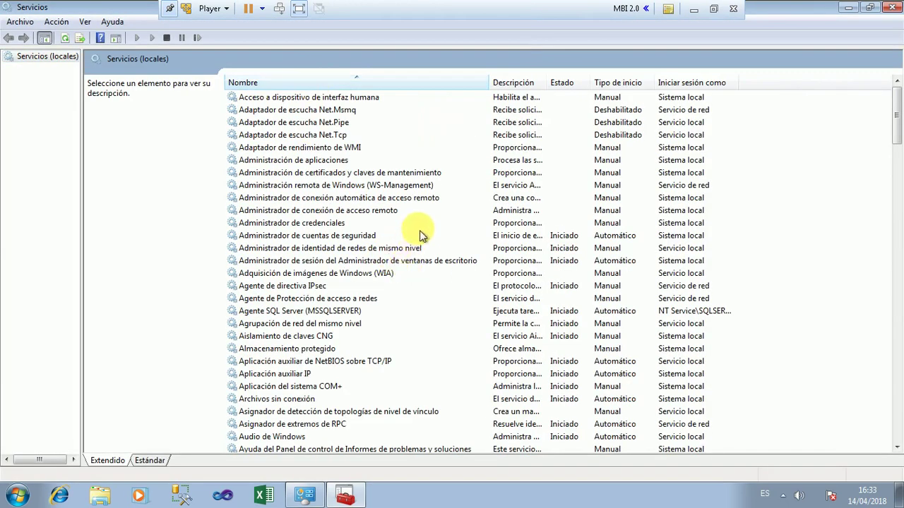
{"action": "scroll", "coordinate": [419, 231], "scroll_direction": "down", "scroll_amount": 12}
{"action": "scroll", "coordinate": [424, 226], "scroll_direction": "down", "scroll_amount": 20}
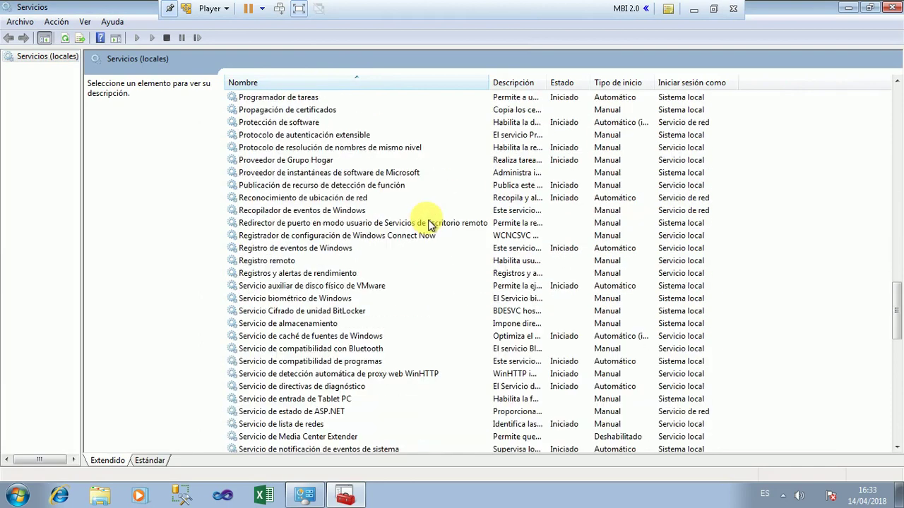
{"action": "scroll", "coordinate": [430, 224], "scroll_direction": "down", "scroll_amount": 9}
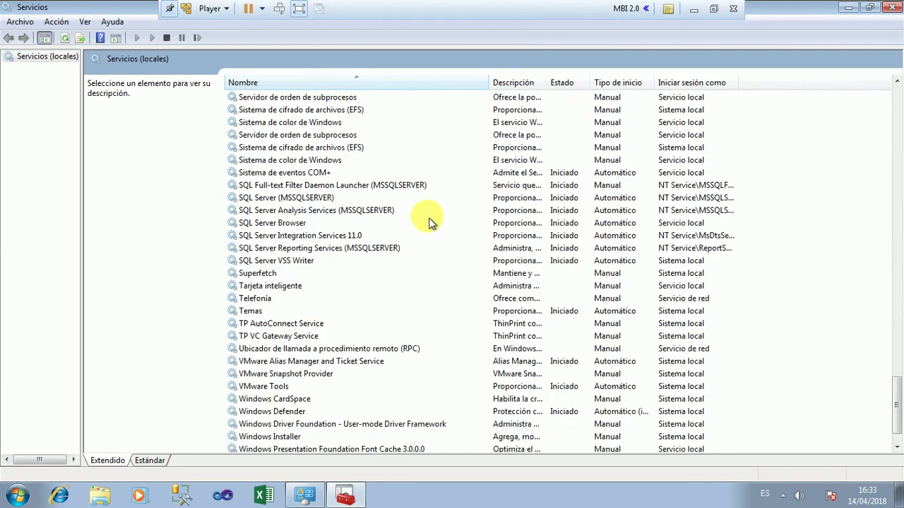
{"action": "scroll", "coordinate": [430, 223], "scroll_direction": "up", "scroll_amount": 12}
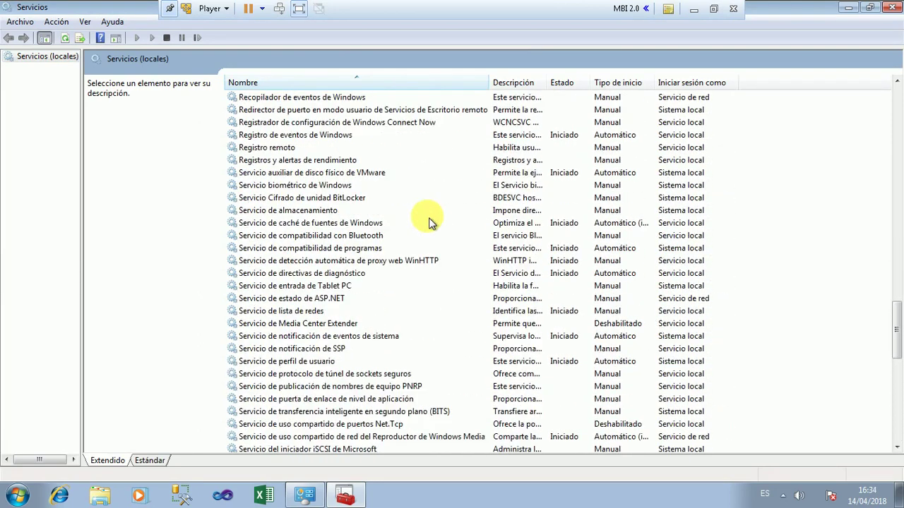
{"action": "scroll", "coordinate": [431, 223], "scroll_direction": "down", "scroll_amount": 14}
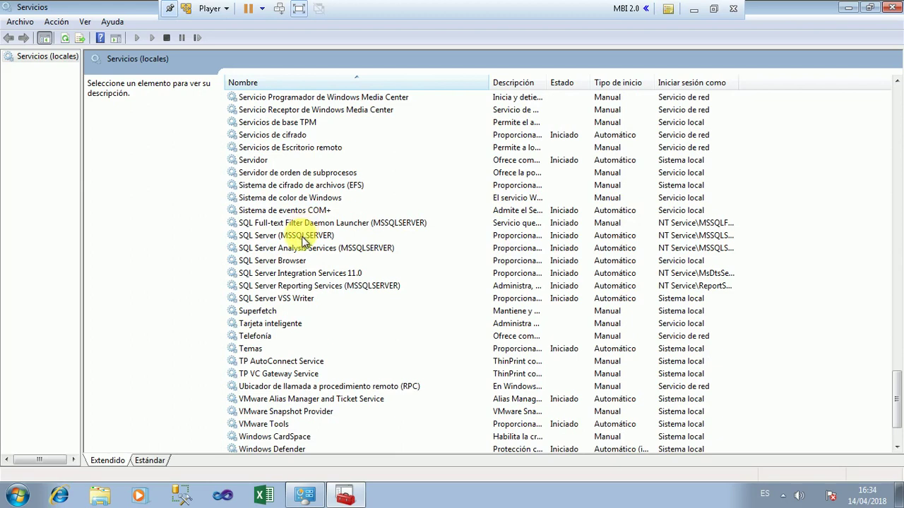
{"action": "left_click", "coordinate": [310, 248]}
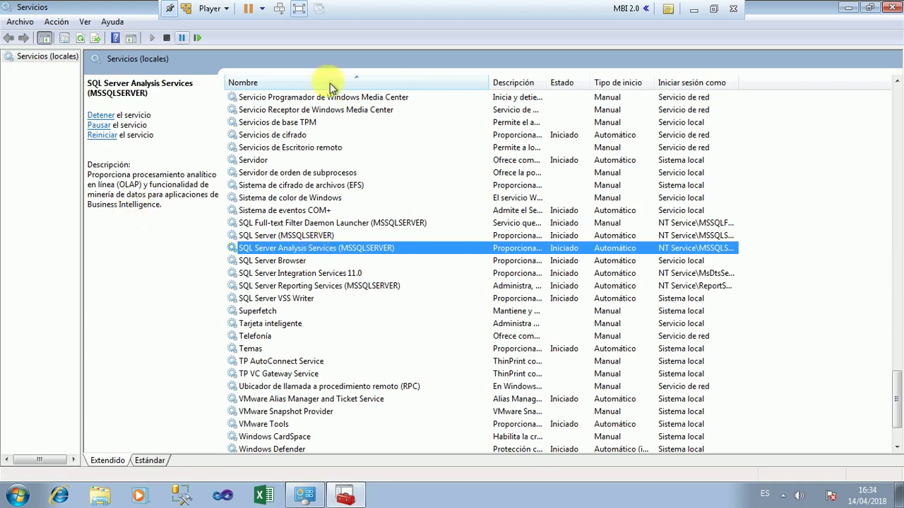
- Minimise the services console, switch to SQL Server Management Studio and connect to the Motor de base de datos with Windows authentication
{"action": "left_click", "coordinate": [846, 17]}
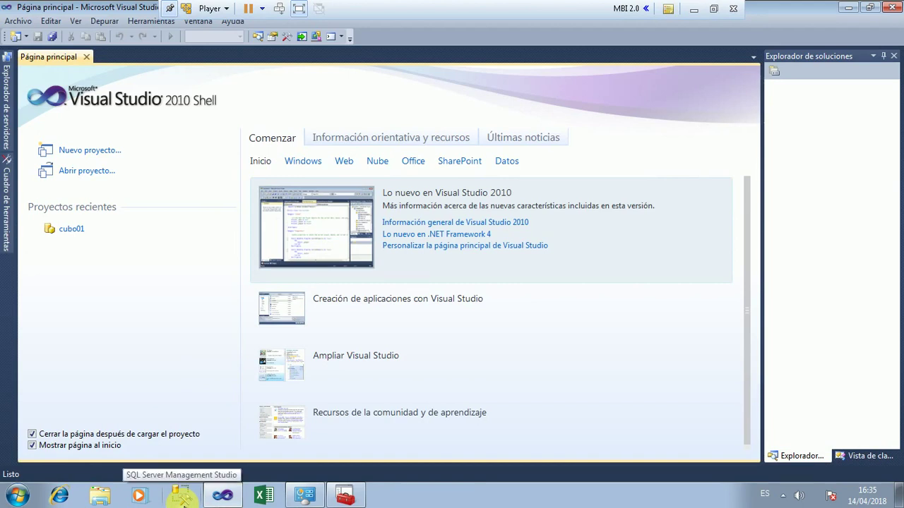
{"action": "left_click", "coordinate": [181, 499]}
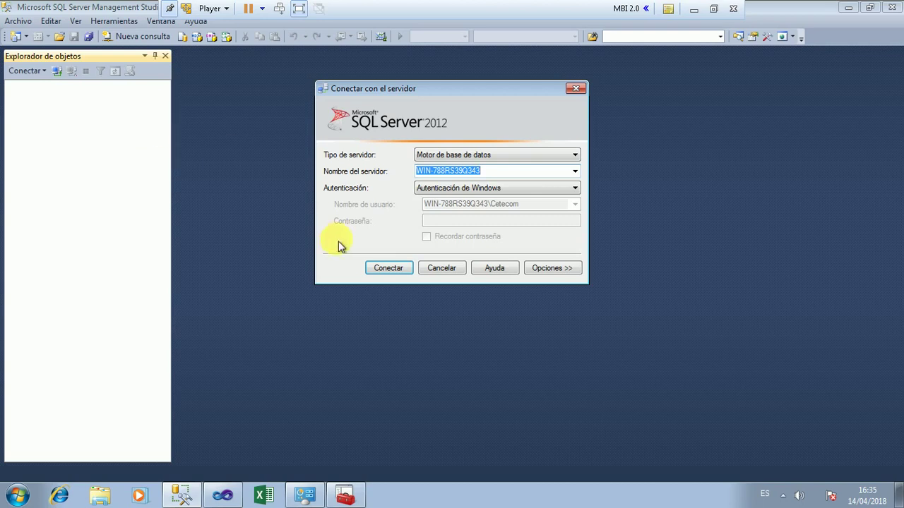
{"action": "left_click", "coordinate": [390, 269]}
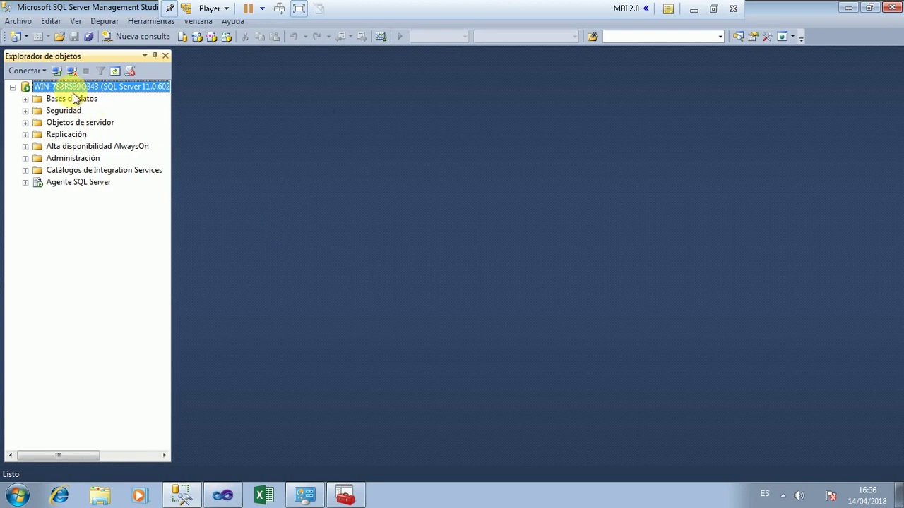
- Add a connection to the Analysis Services server in the object explorer and dismiss the improvement programme notification
{"action": "left_click", "coordinate": [30, 74]}
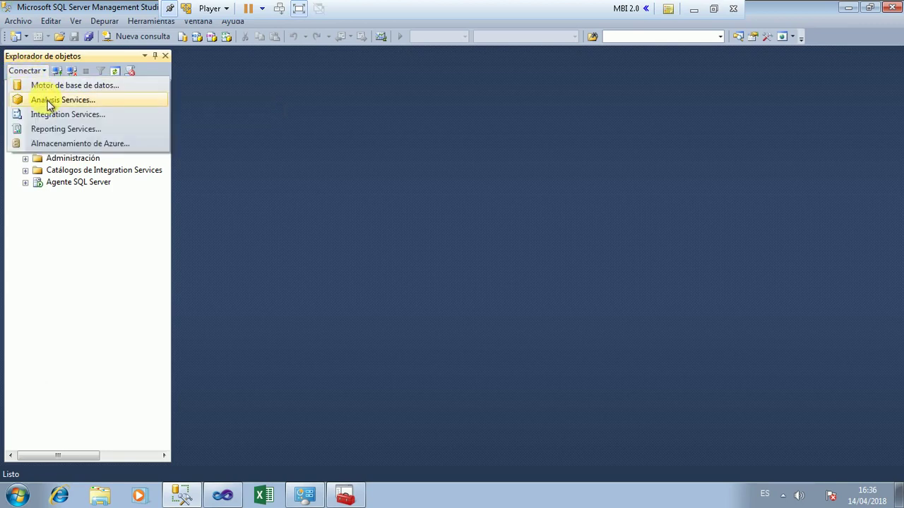
{"action": "left_click", "coordinate": [47, 100]}
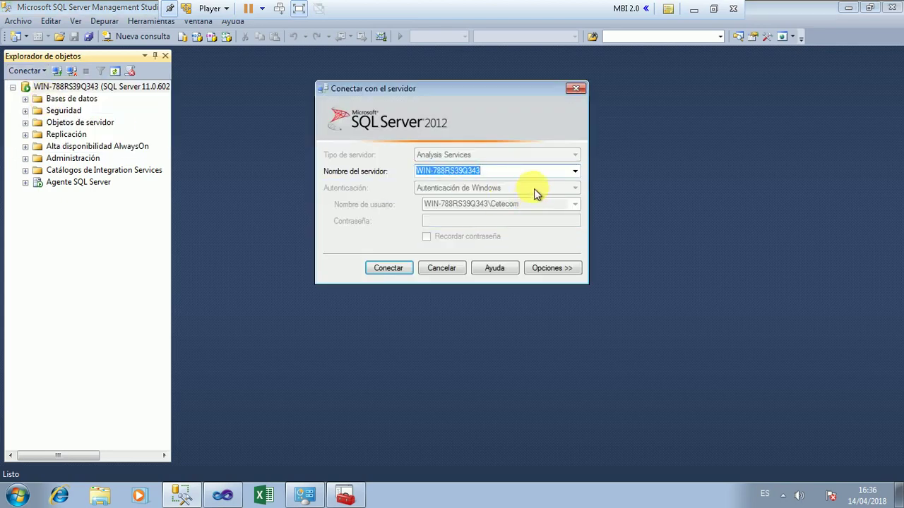
{"action": "left_click", "coordinate": [394, 274]}
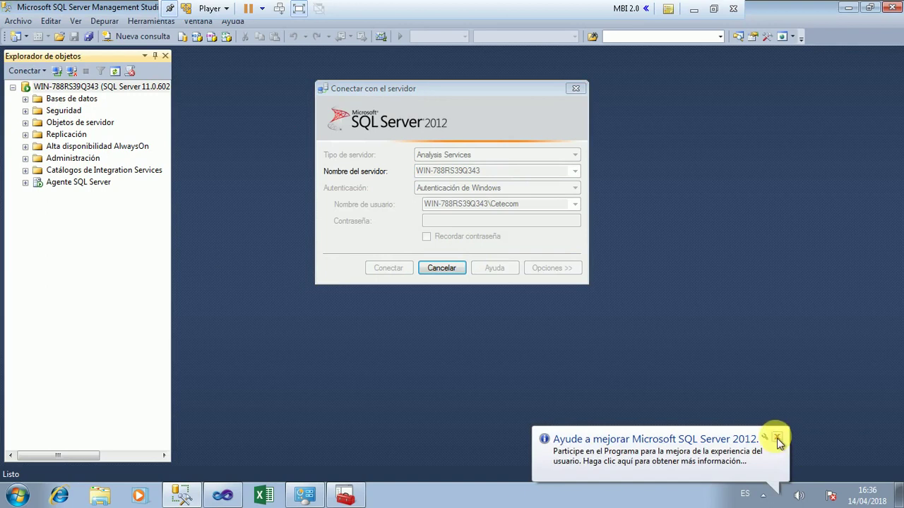
{"action": "left_click", "coordinate": [777, 439]}
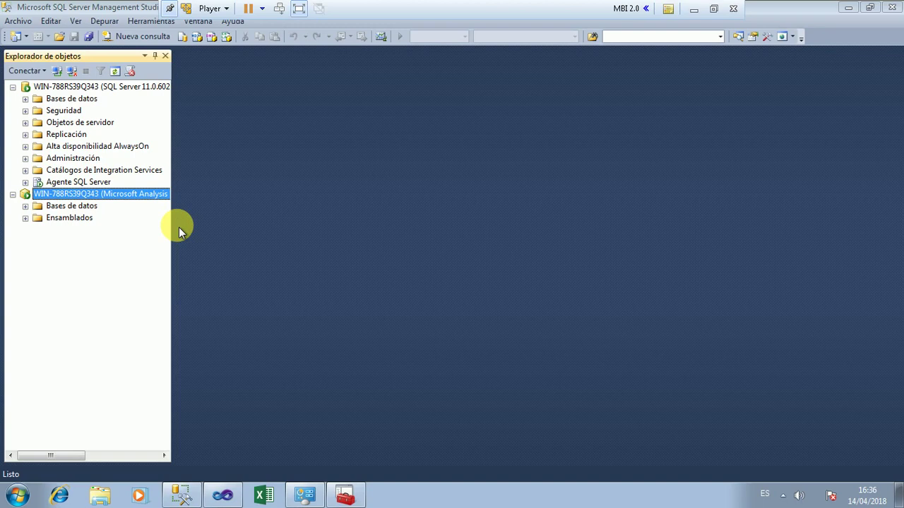
- Expand the Analysis Services databases and the cubo01 database to examine its folders
{"action": "left_click", "coordinate": [26, 206]}
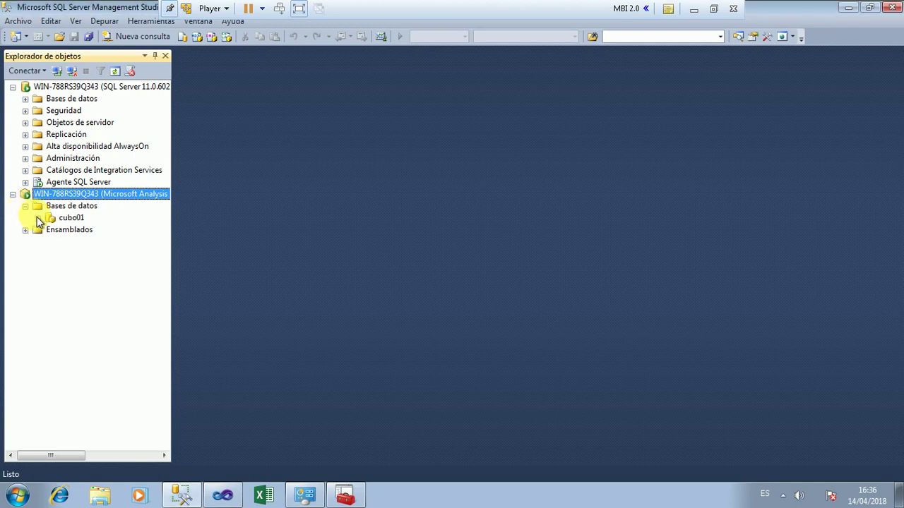
{"action": "left_click", "coordinate": [38, 218]}
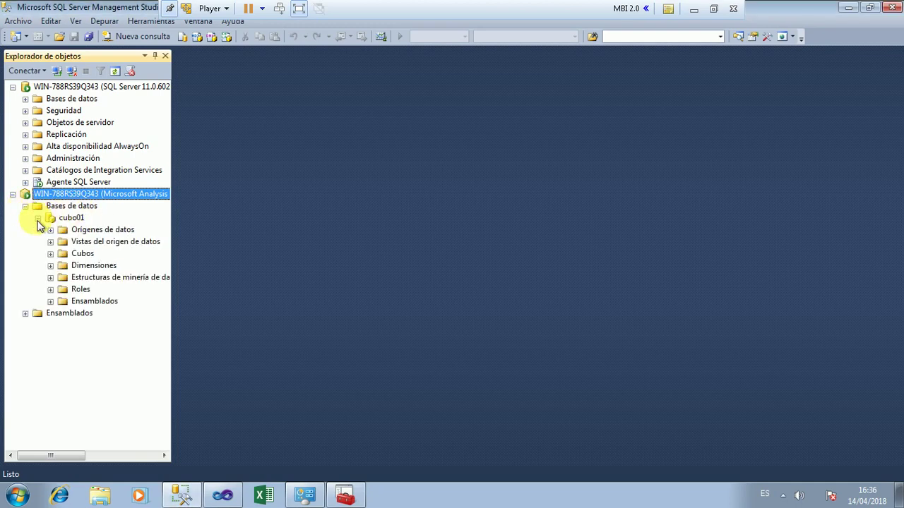
{"action": "left_click", "coordinate": [83, 217]}
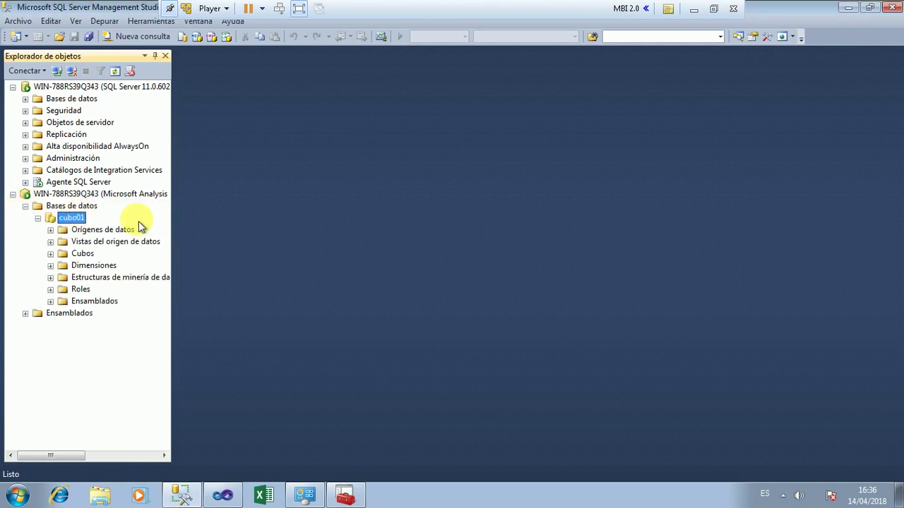
- Expand the tables of AdventureWorksDW2012 under the database engine and widen the object explorer to read their names
{"action": "left_click", "coordinate": [25, 99]}
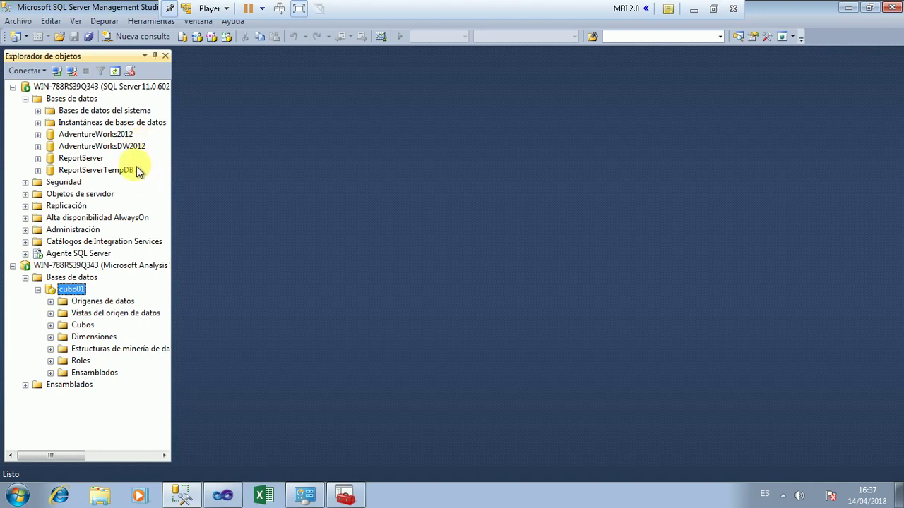
{"action": "left_click", "coordinate": [118, 150]}
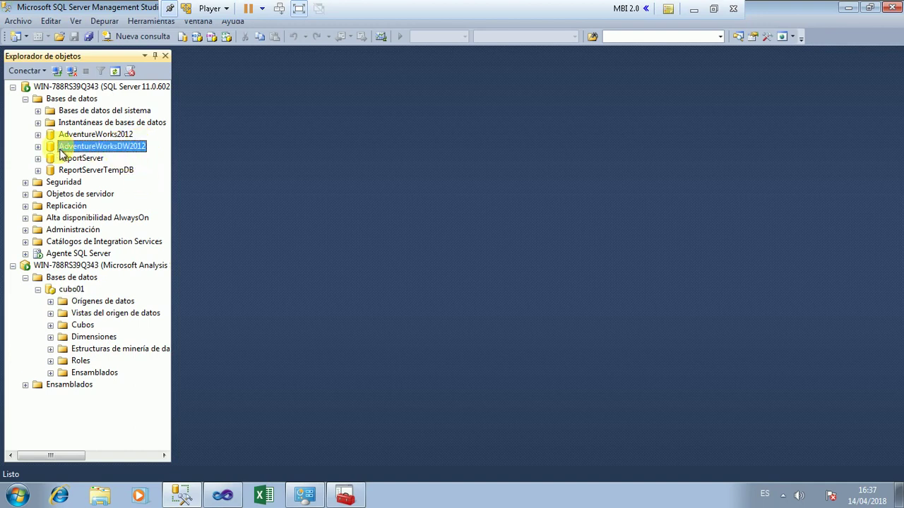
{"action": "left_click", "coordinate": [38, 147]}
{"action": "left_click", "coordinate": [50, 170]}
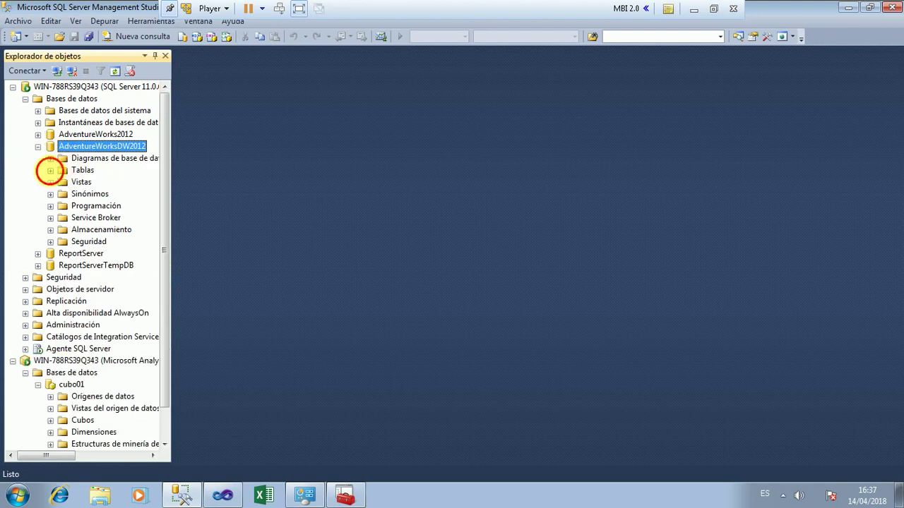
{"action": "left_click_drag", "start_coordinate": [171, 178], "coordinate": [369, 228]}
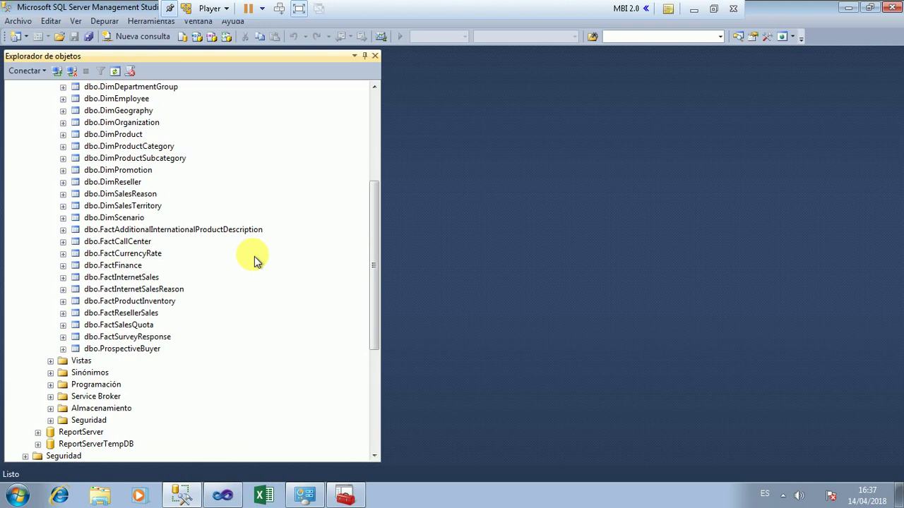
- Examine the contents of the dbo.FactInternetSales table in the tree and collapse it again
{"action": "left_click", "coordinate": [131, 278]}
{"action": "left_click", "coordinate": [63, 277]}
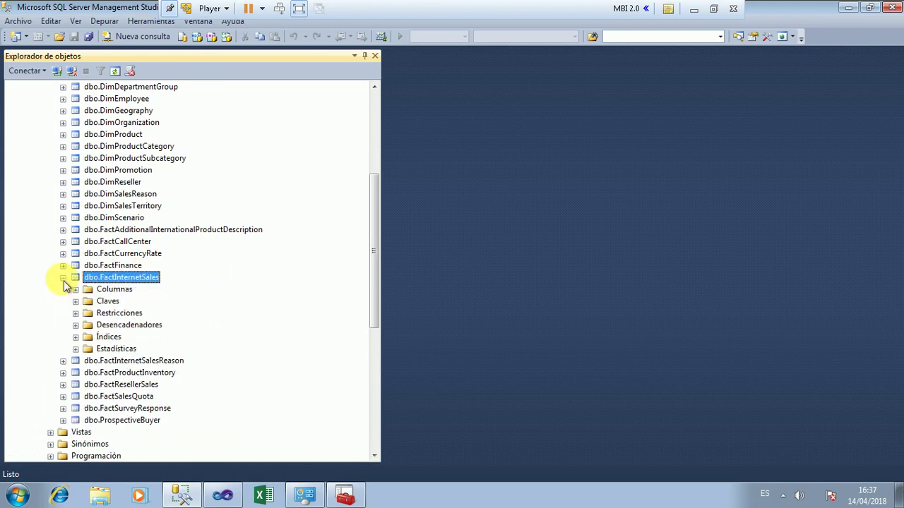
{"action": "left_click", "coordinate": [63, 277]}
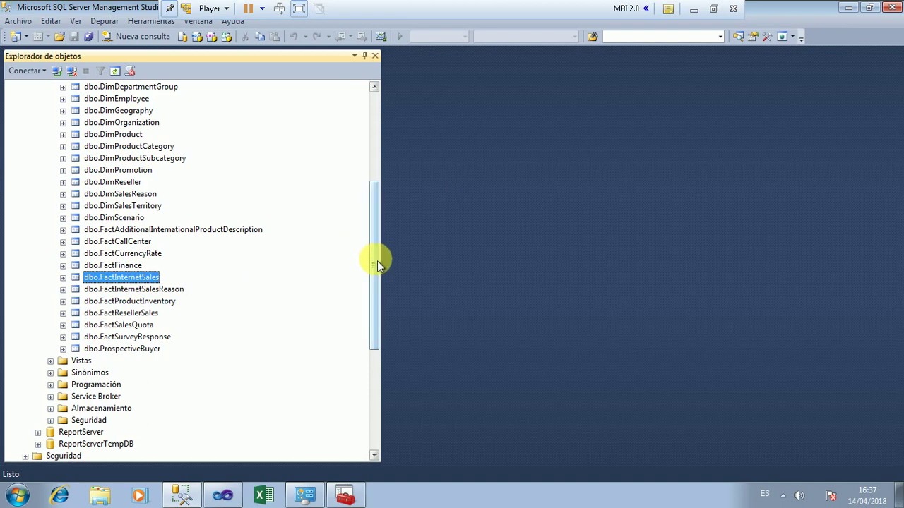
- Expand the database diagrams of AdventureWorksDW2012 and open the dbo.Internet Sales diagram
{"action": "left_click_drag", "start_coordinate": [377, 258], "coordinate": [363, 202]}
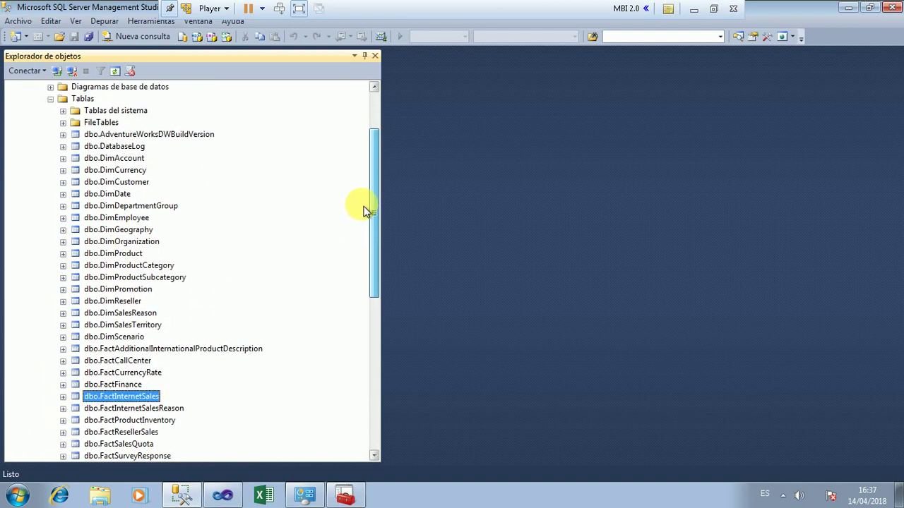
{"action": "left_click", "coordinate": [52, 89]}
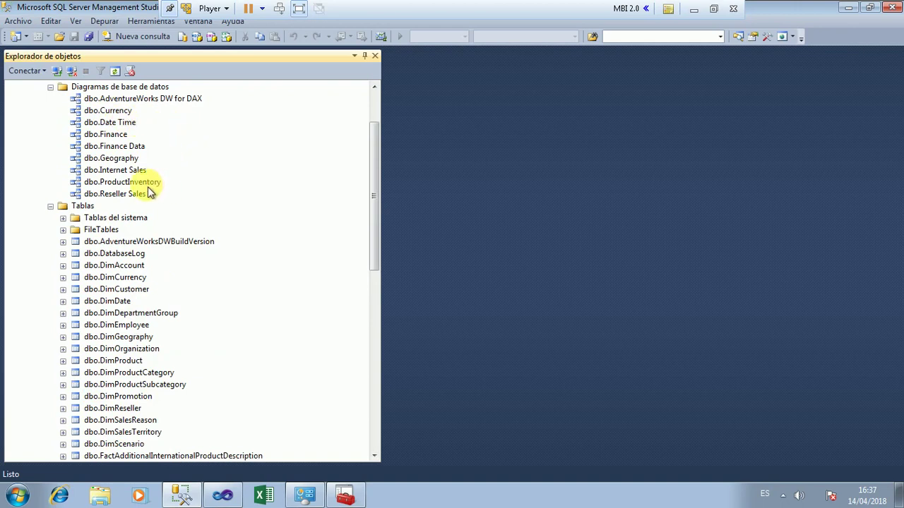
{"action": "left_click", "coordinate": [110, 172]}
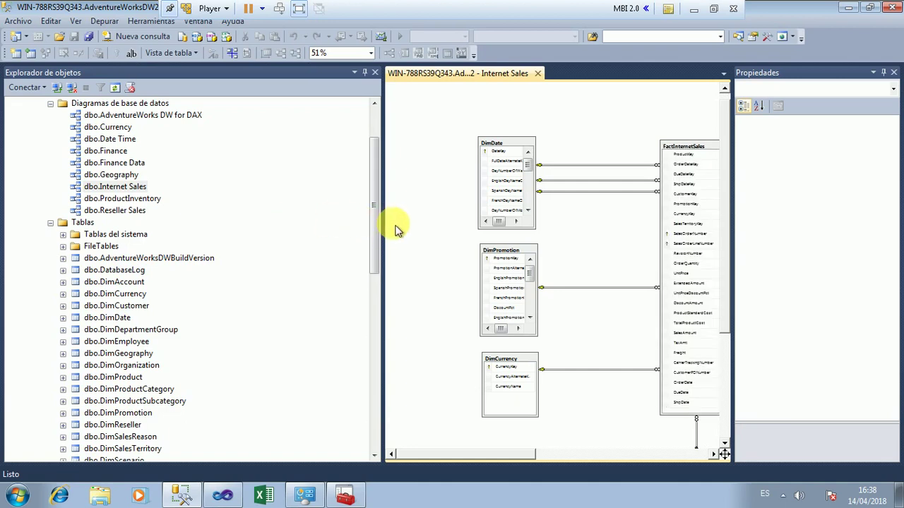
- Narrow the object explorer and examine the tables linked to FactInternetSales across the Internet Sales diagram
{"action": "left_click", "coordinate": [385, 232]}
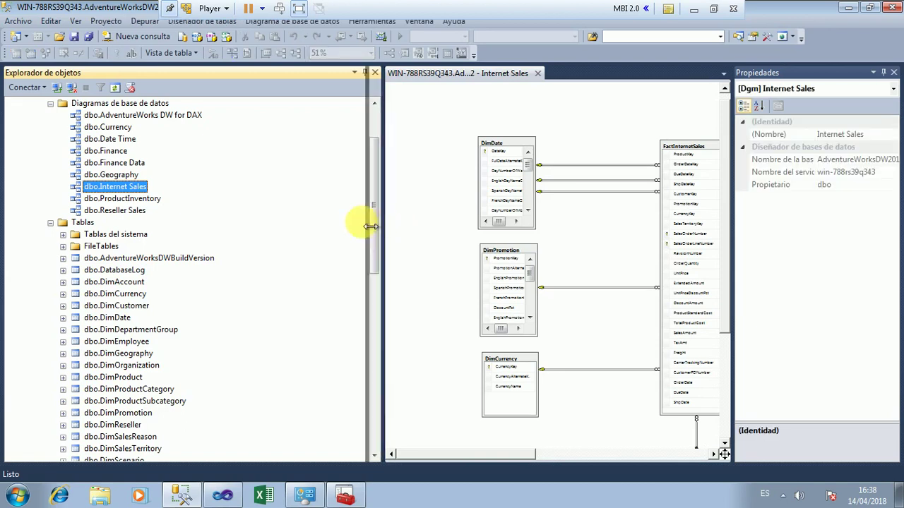
{"action": "left_click_drag", "start_coordinate": [368, 226], "coordinate": [232, 237]}
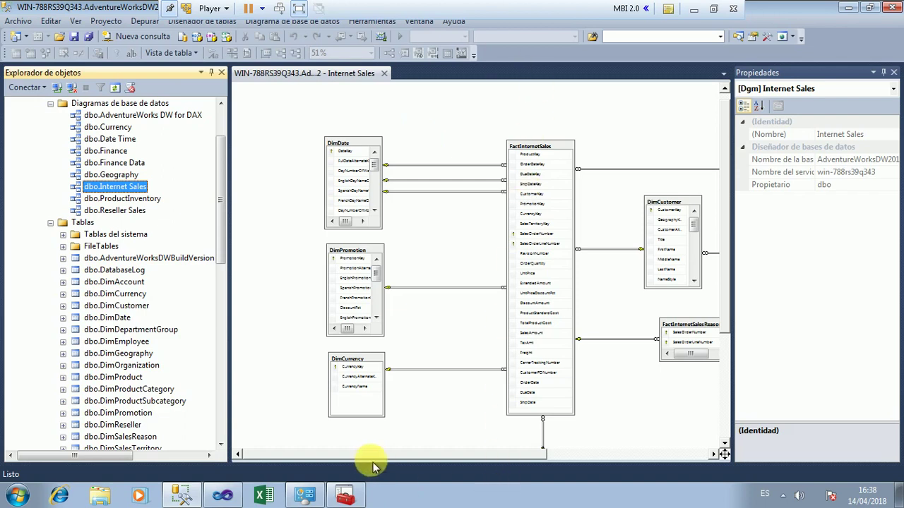
{"action": "left_click_drag", "start_coordinate": [477, 454], "coordinate": [560, 466]}
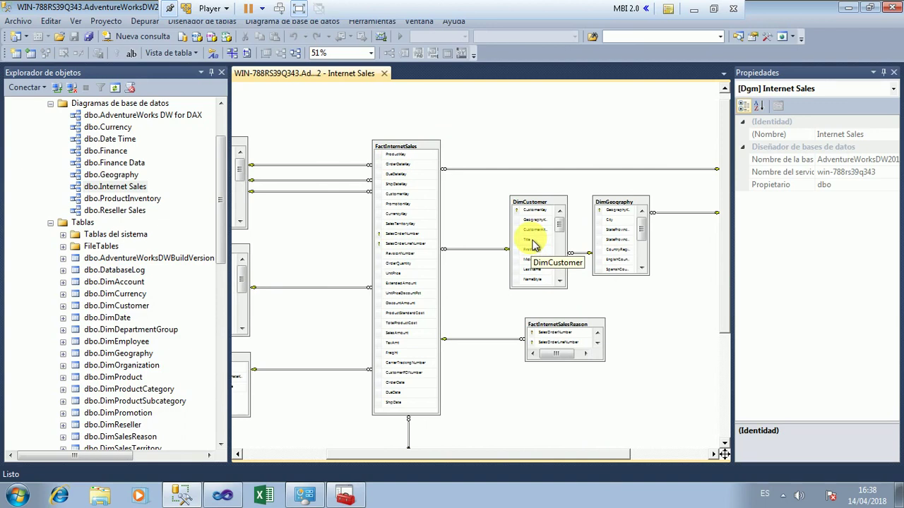
{"action": "left_click_drag", "start_coordinate": [608, 457], "coordinate": [688, 452]}
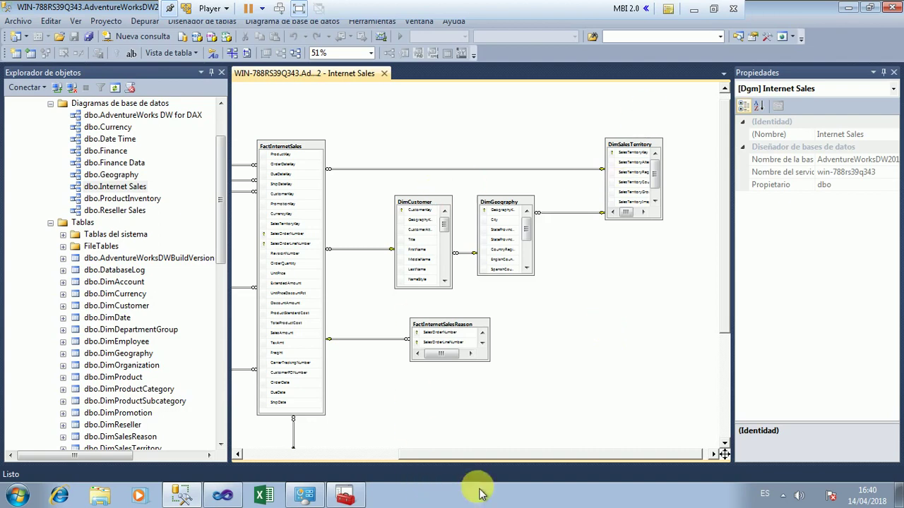
{"action": "left_click_drag", "start_coordinate": [490, 456], "coordinate": [369, 460]}
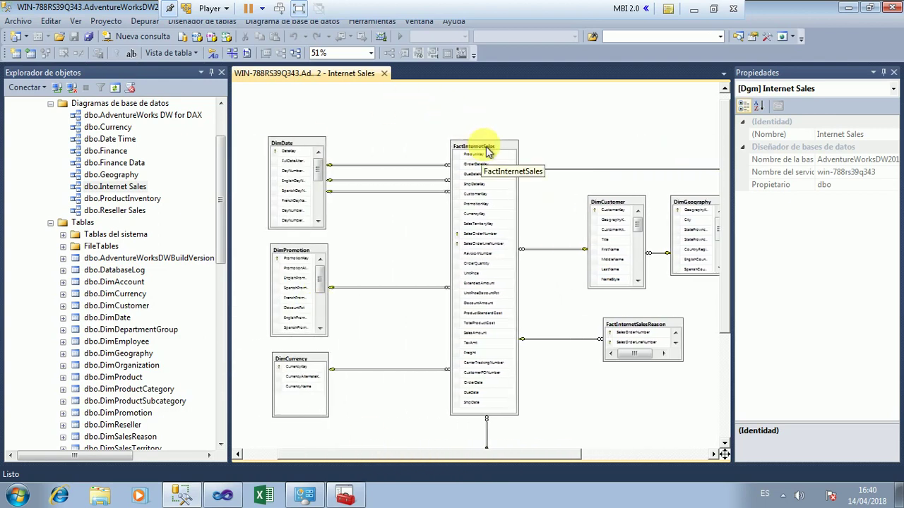
- Highlight the DimDate, DimPromotion and DimCustomer tables in turn to review the dimensions around FactInternetSales
{"action": "left_click", "coordinate": [300, 149]}
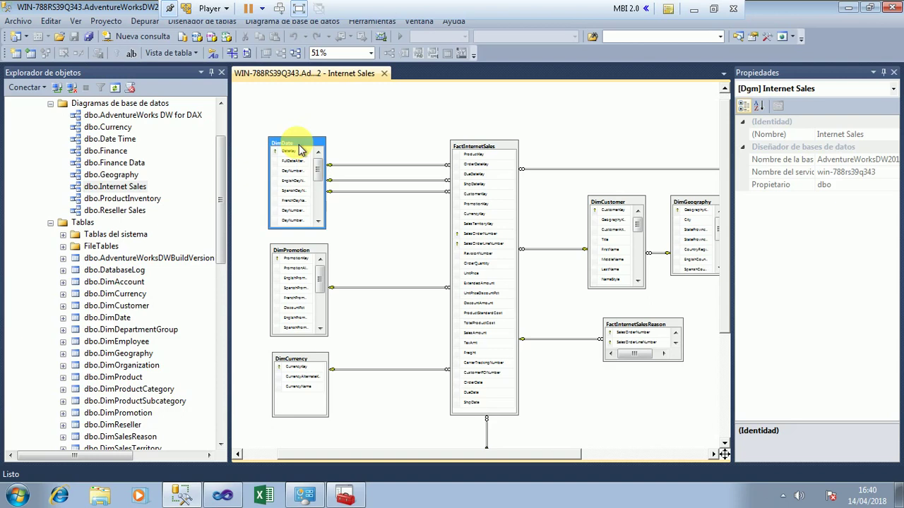
{"action": "left_click", "coordinate": [314, 255]}
{"action": "left_click", "coordinate": [616, 205]}
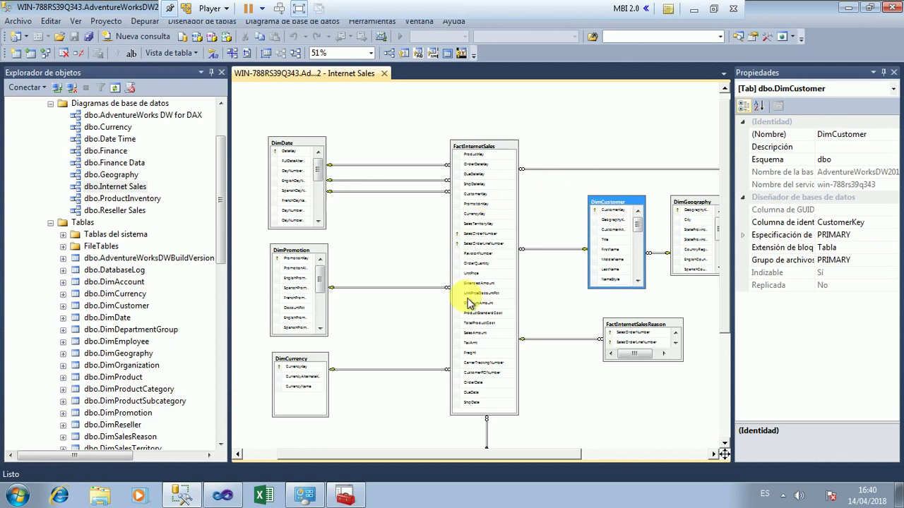
- Switch to Visual Studio, start a new project and widen the dialog to read the full Business Intelligence template names
{"action": "left_click", "coordinate": [224, 496]}
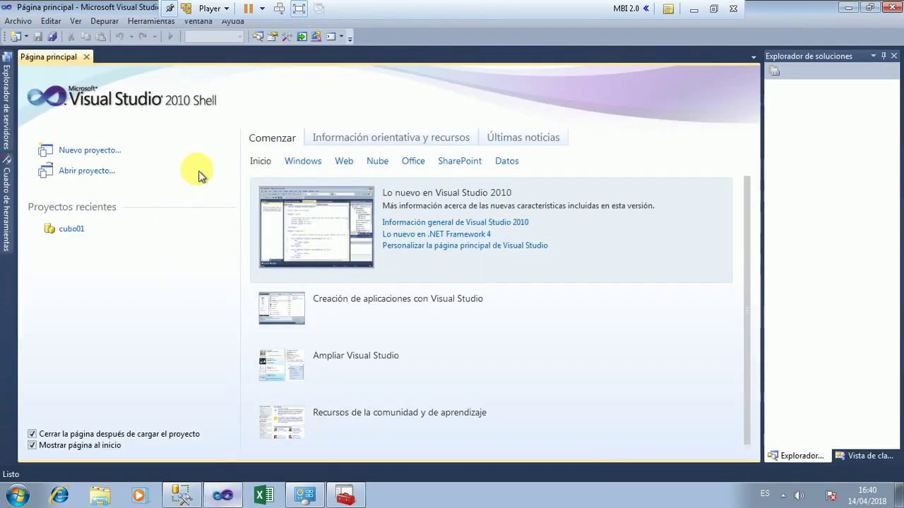
{"action": "left_click", "coordinate": [21, 21]}
{"action": "mouse_move", "coordinate": [26, 42]}
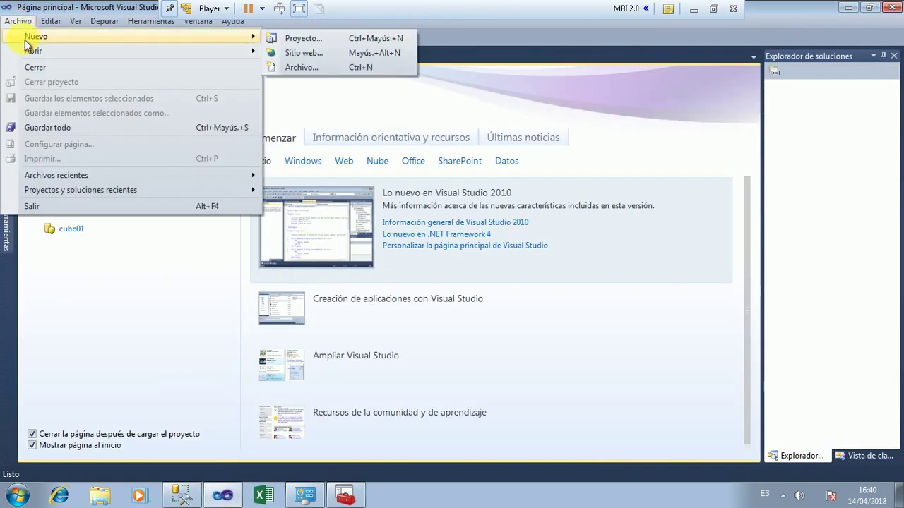
{"action": "left_click", "coordinate": [288, 37]}
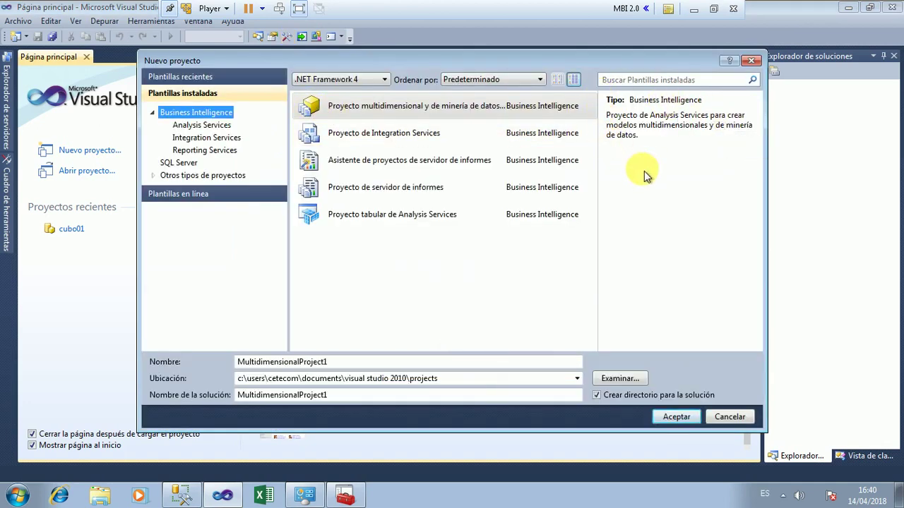
{"action": "left_click_drag", "start_coordinate": [767, 147], "coordinate": [880, 137]}
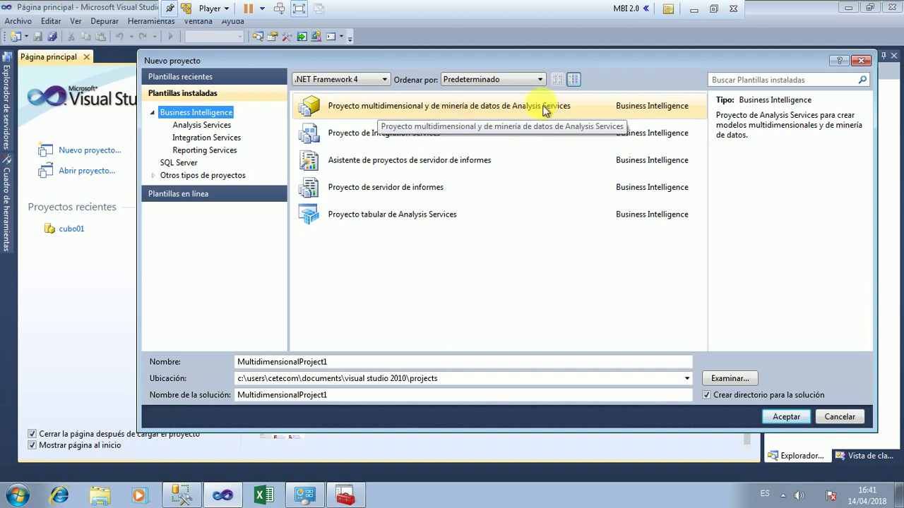
- Create the multidimensional Analysis Services project with the name Cubo Sales and the solution name Solucion Sales
{"action": "left_click", "coordinate": [331, 361]}
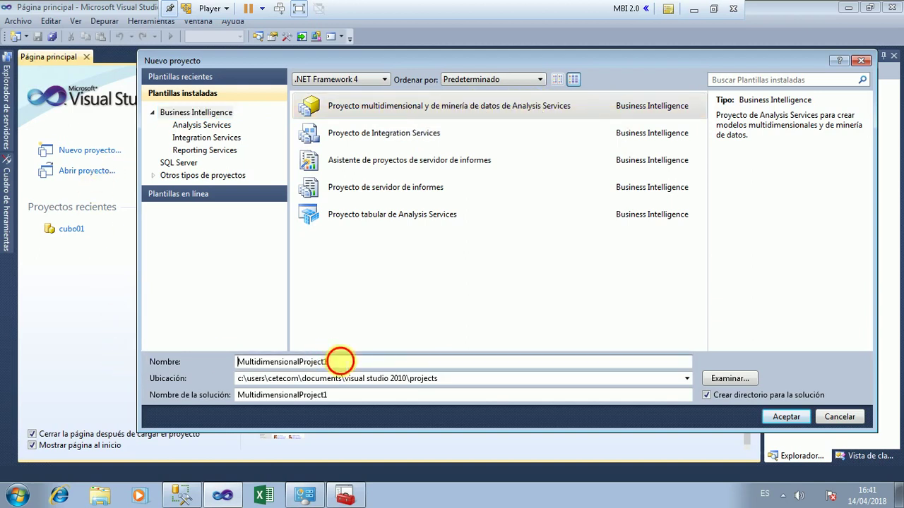
{"action": "left_click_drag", "start_coordinate": [345, 361], "coordinate": [185, 359]}
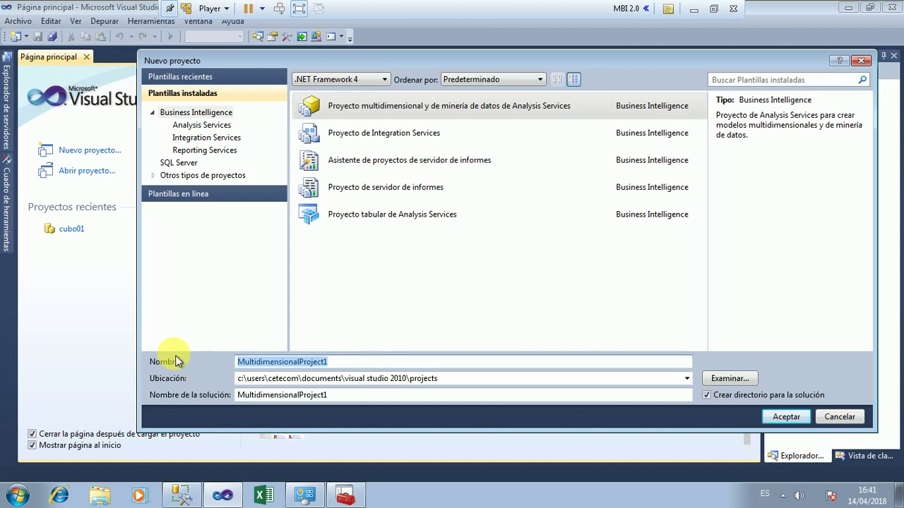
{"action": "type", "text": "Cubo Sales"}
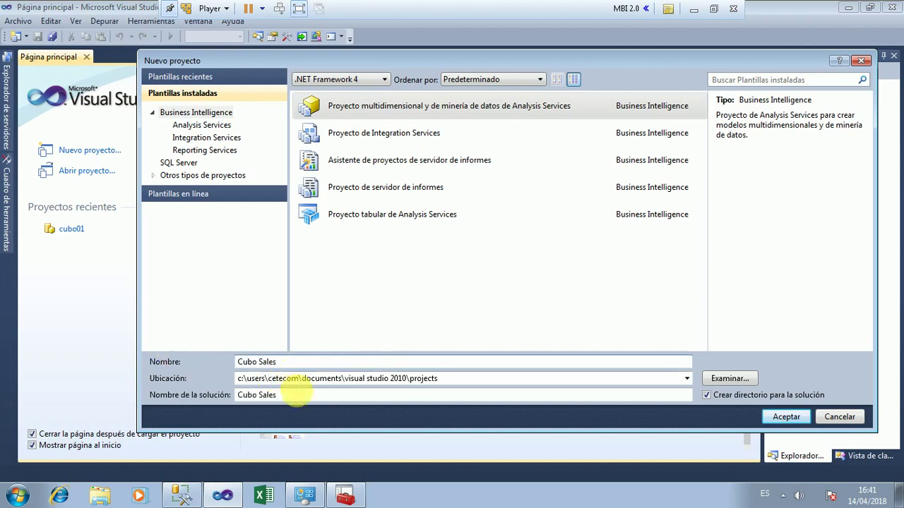
{"action": "left_click_drag", "start_coordinate": [286, 394], "coordinate": [127, 375]}
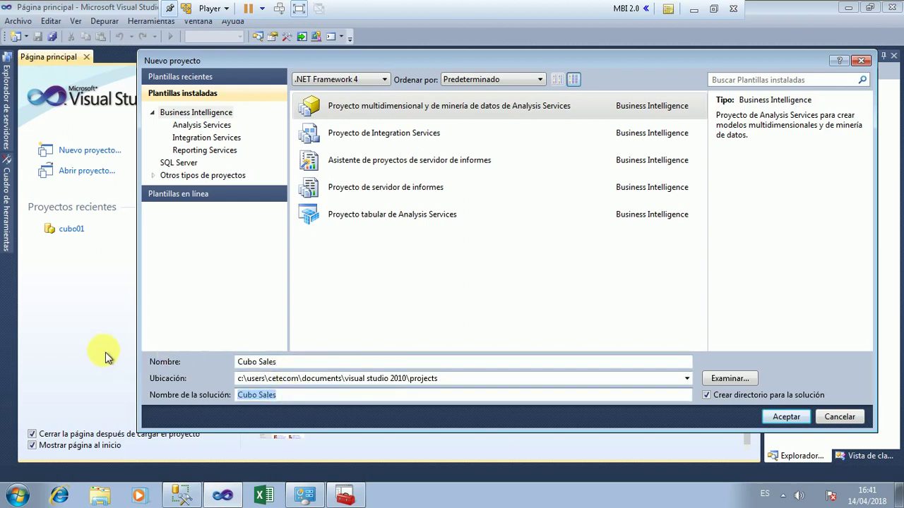
{"action": "type", "text": "Solucion Sales"}
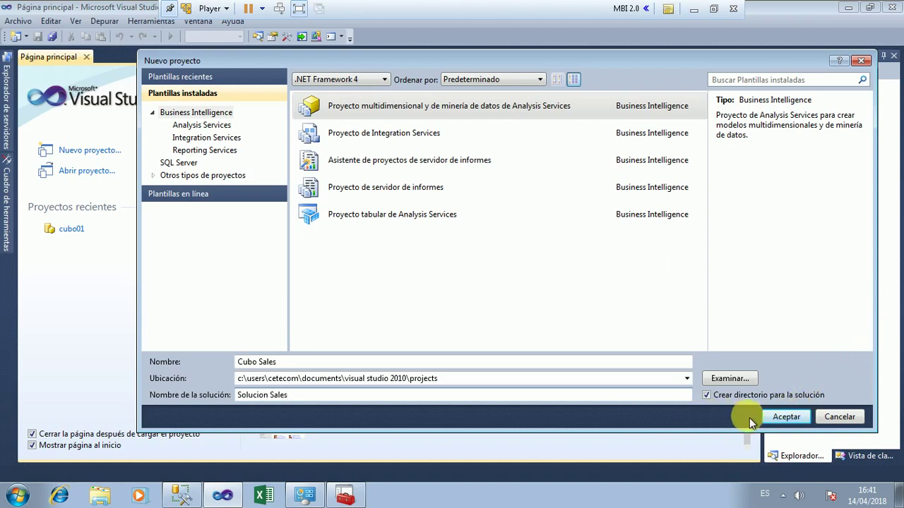
{"action": "left_click", "coordinate": [780, 416]}
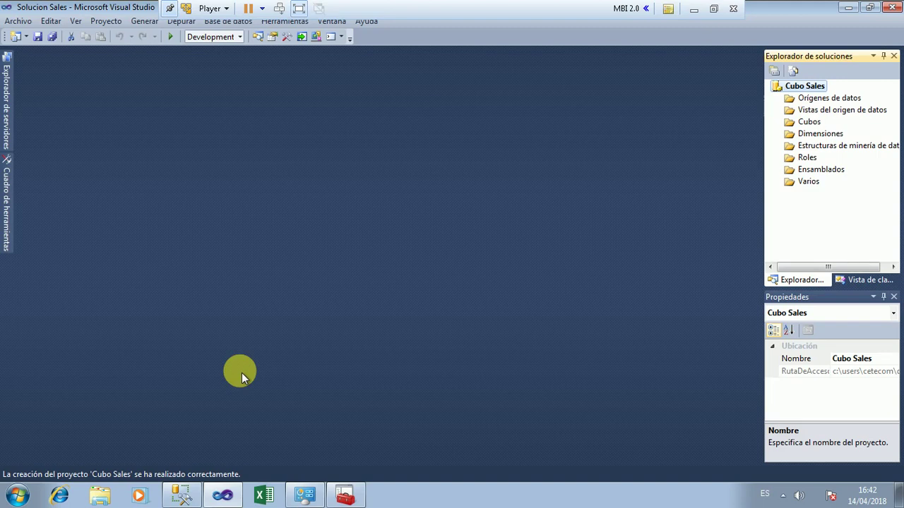
- Start a new data source in the Cubo Sales project based on the existing LocalHost AdventureWorksDW2012 connection
{"action": "left_click", "coordinate": [824, 99]}
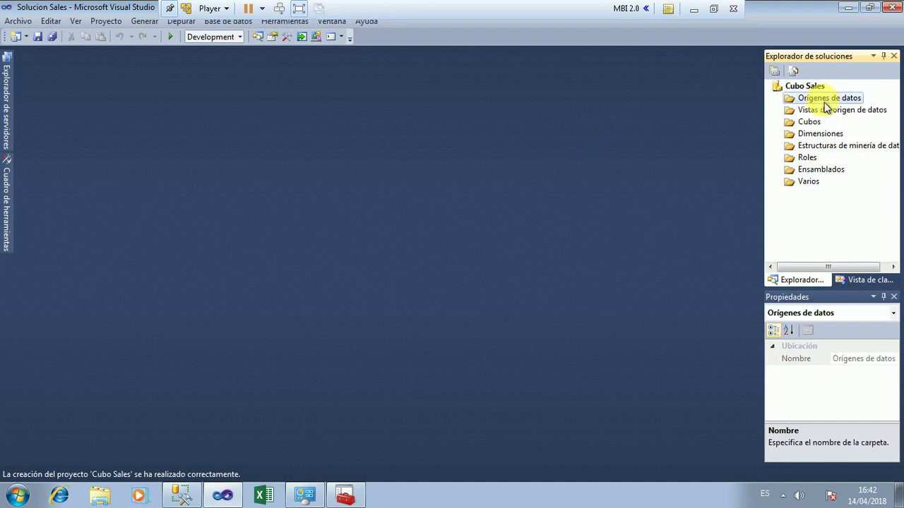
{"action": "right_click", "coordinate": [824, 104]}
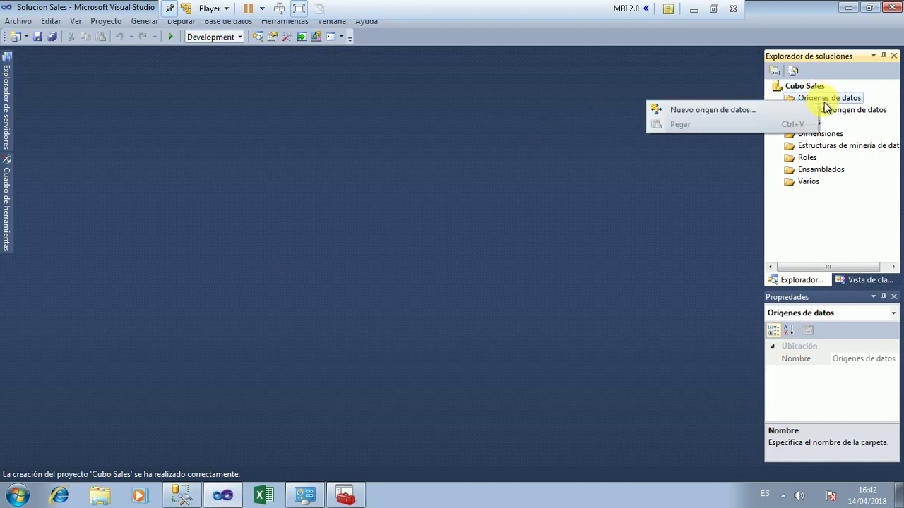
{"action": "left_click", "coordinate": [713, 111]}
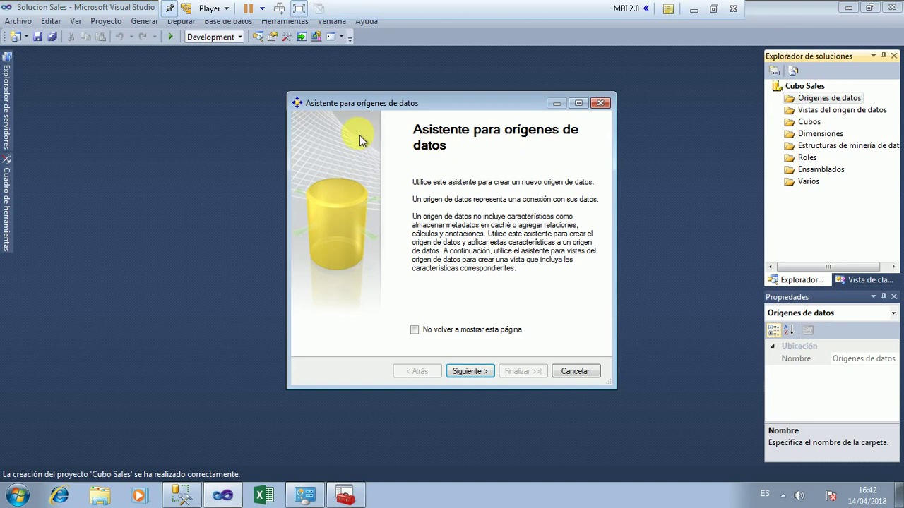
{"action": "left_click", "coordinate": [471, 371]}
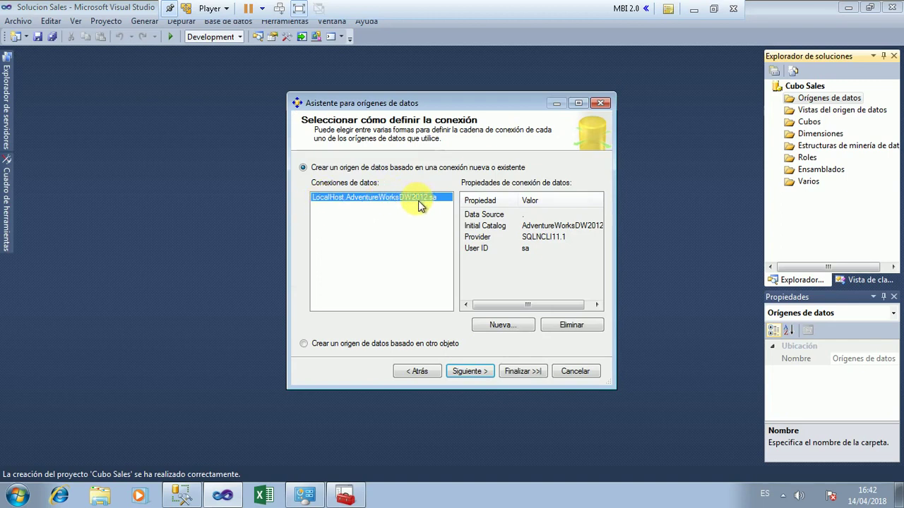
{"action": "left_click", "coordinate": [471, 373]}
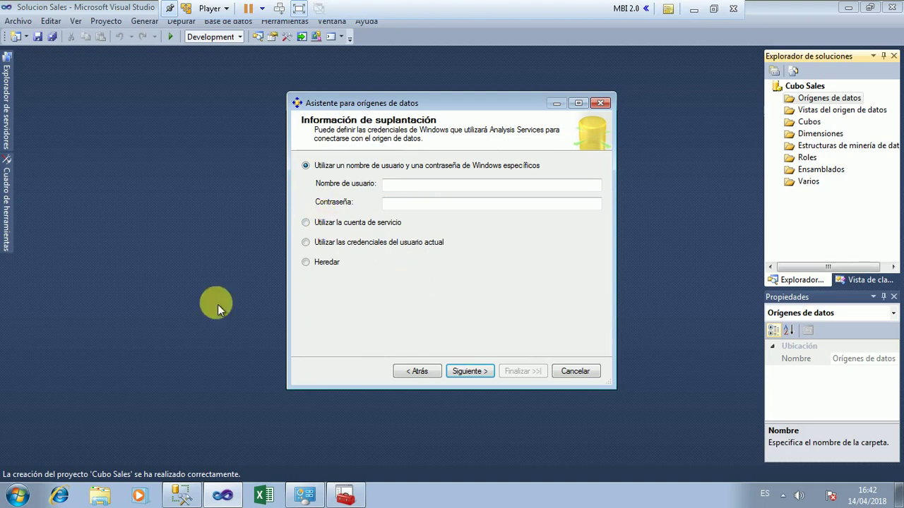
- Switch to the Windows services and widen the logon account column to examine the SQL Server and Analysis Services accounts
{"action": "left_click", "coordinate": [345, 496]}
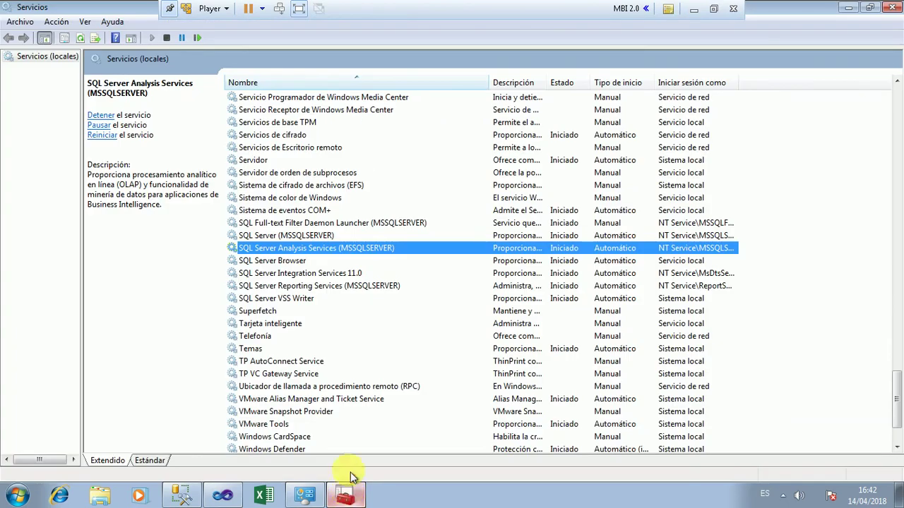
{"action": "right_click", "coordinate": [373, 250]}
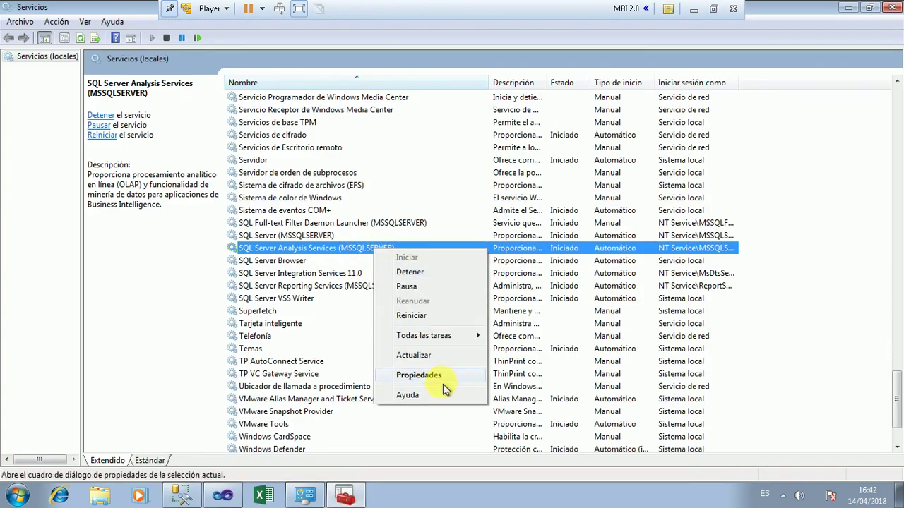
{"action": "left_click", "coordinate": [767, 253]}
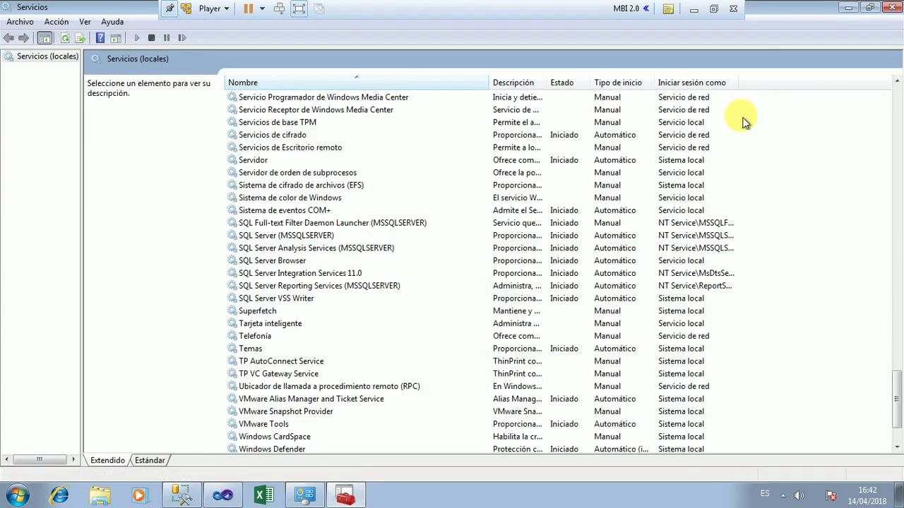
{"action": "left_click_drag", "start_coordinate": [742, 86], "coordinate": [815, 85]}
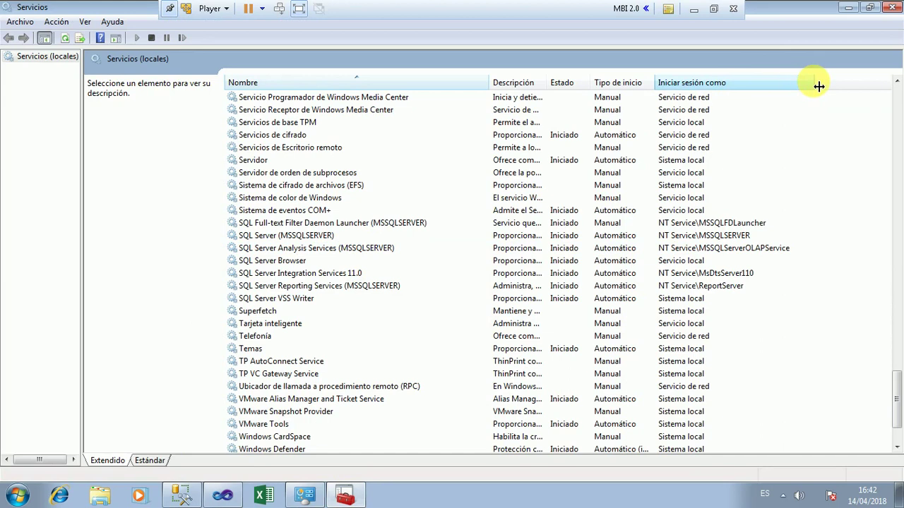
{"action": "left_click", "coordinate": [321, 239]}
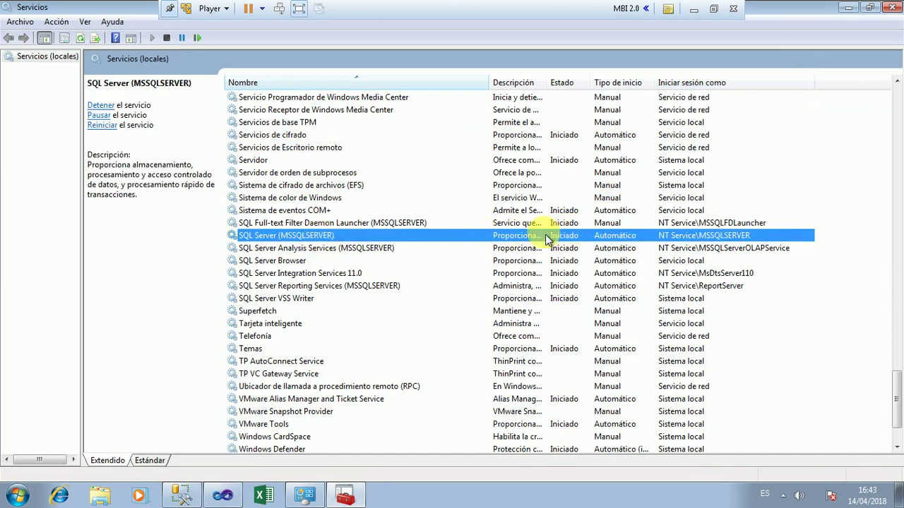
{"action": "left_click", "coordinate": [340, 251]}
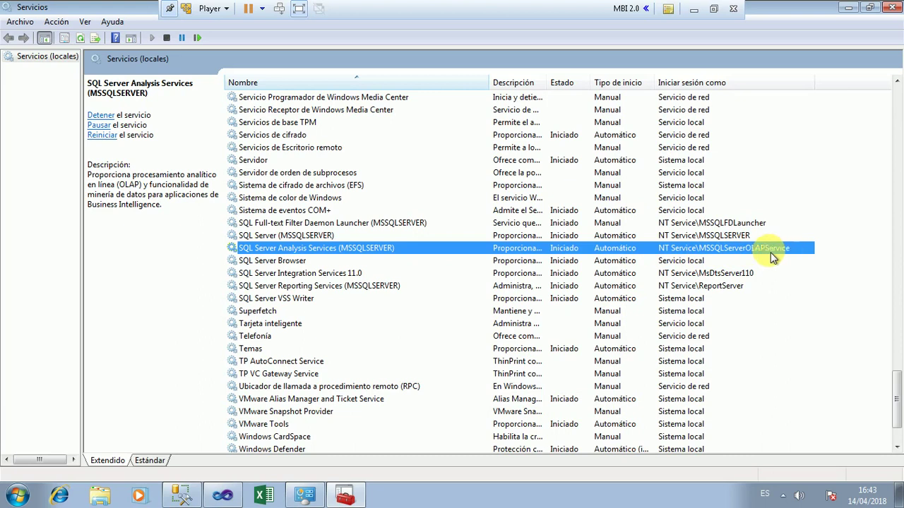
- Examine the logon settings in the properties of the SQL Server Analysis Services (MSSQLSERVER) service
{"action": "right_click", "coordinate": [351, 247]}
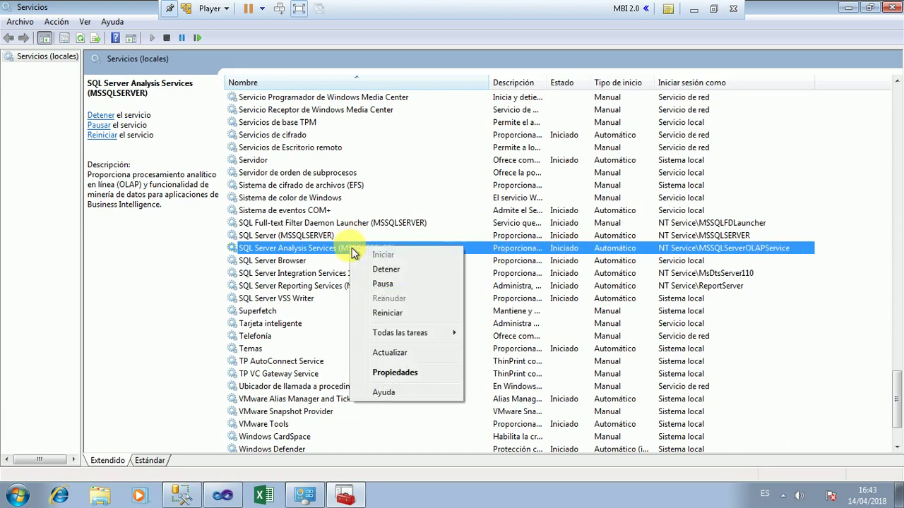
{"action": "left_click", "coordinate": [413, 373]}
{"action": "left_click", "coordinate": [379, 107]}
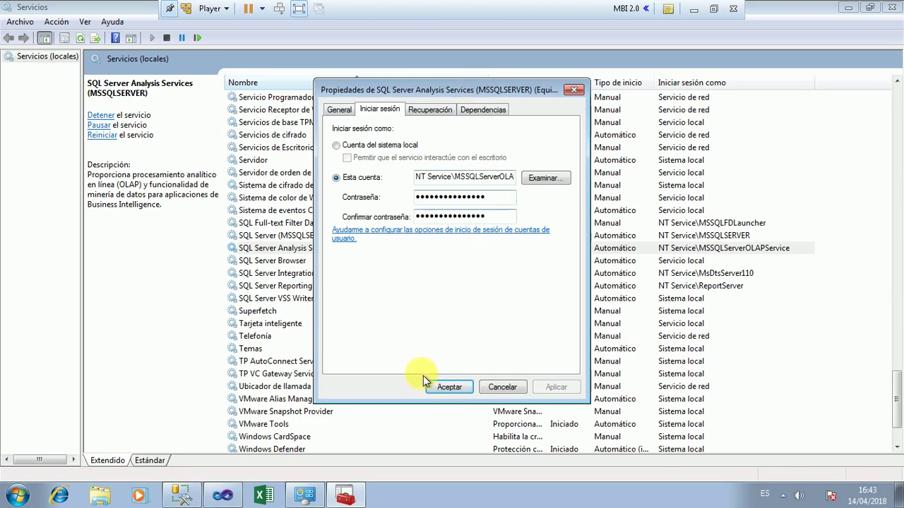
{"action": "left_click", "coordinate": [353, 498]}
- Return to Visual Studio, set the data source's impersonation to Heredar and finish it with the name Adventure Works DW2012
{"action": "left_click", "coordinate": [223, 496]}
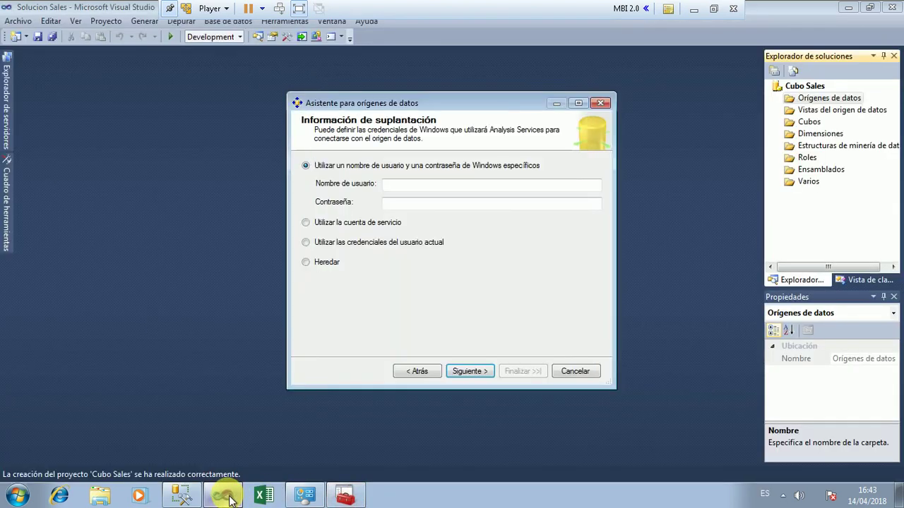
{"action": "left_click", "coordinate": [325, 264]}
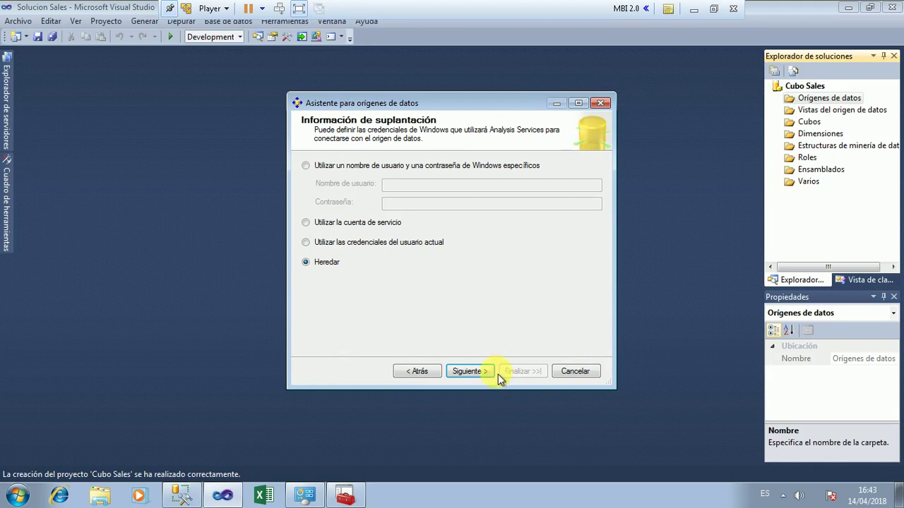
{"action": "left_click", "coordinate": [470, 372]}
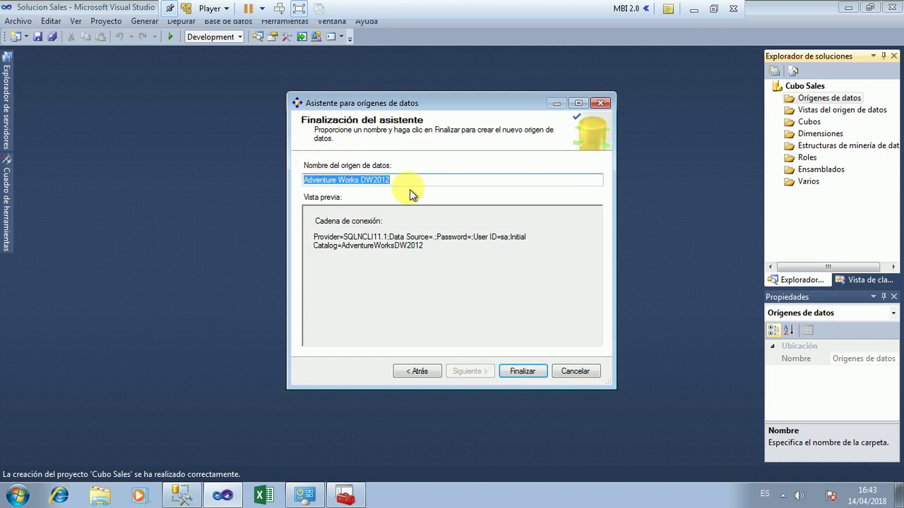
{"action": "left_click", "coordinate": [528, 375]}
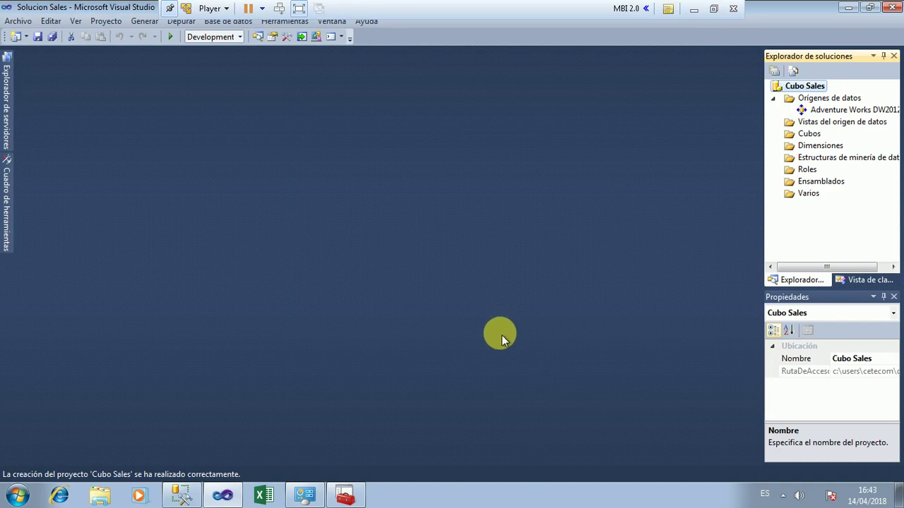
- Start a new data source view in the Cubo Sales project based on the Adventure Works DW2012 data source
{"action": "left_click", "coordinate": [825, 126]}
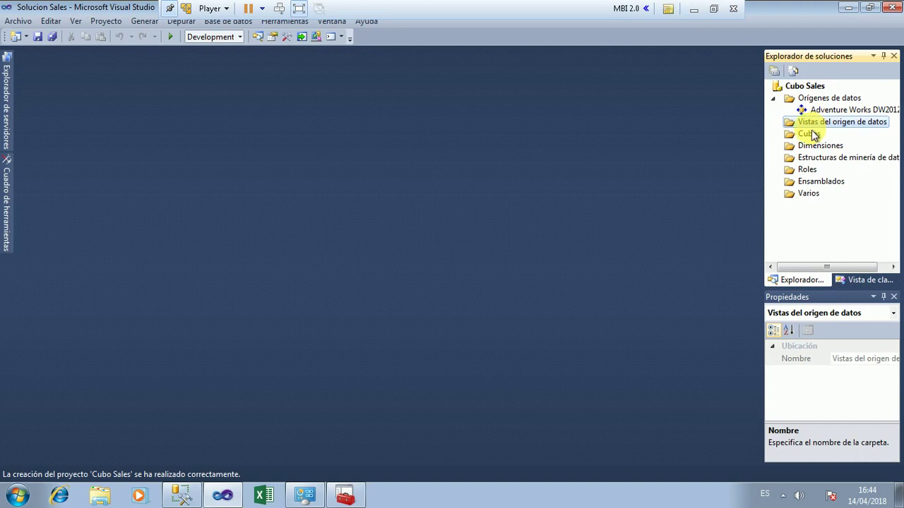
{"action": "left_click", "coordinate": [819, 146]}
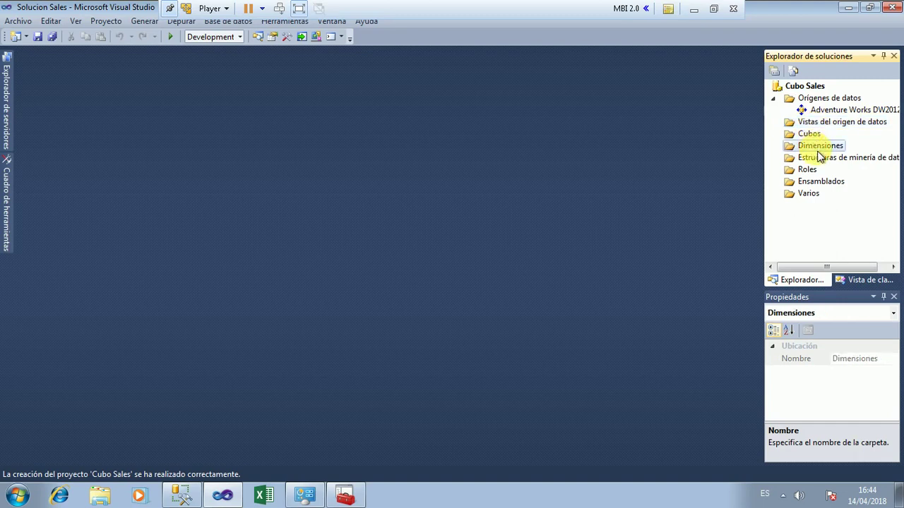
{"action": "right_click", "coordinate": [821, 154]}
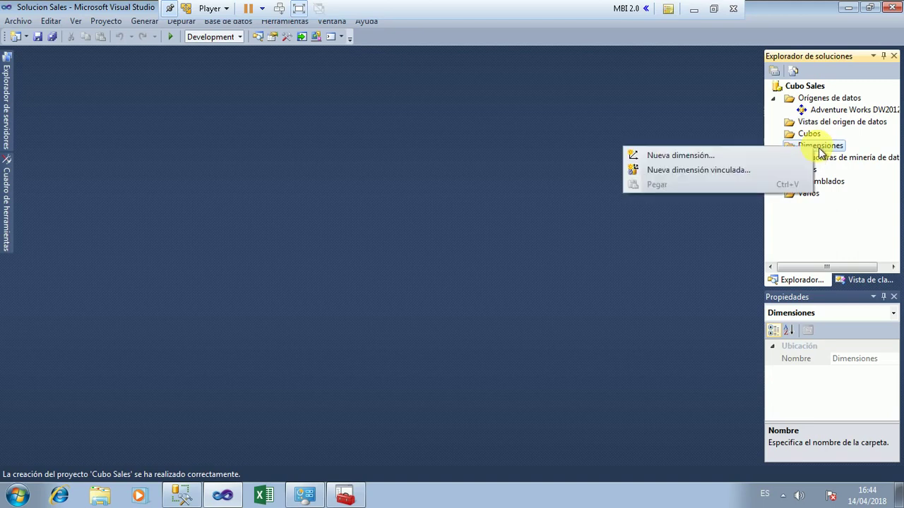
{"action": "right_click", "coordinate": [821, 126]}
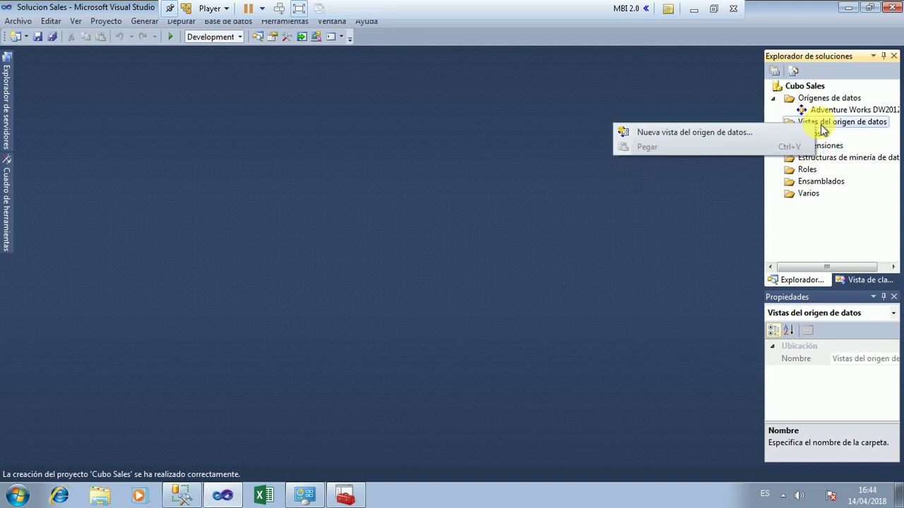
{"action": "left_click", "coordinate": [681, 134]}
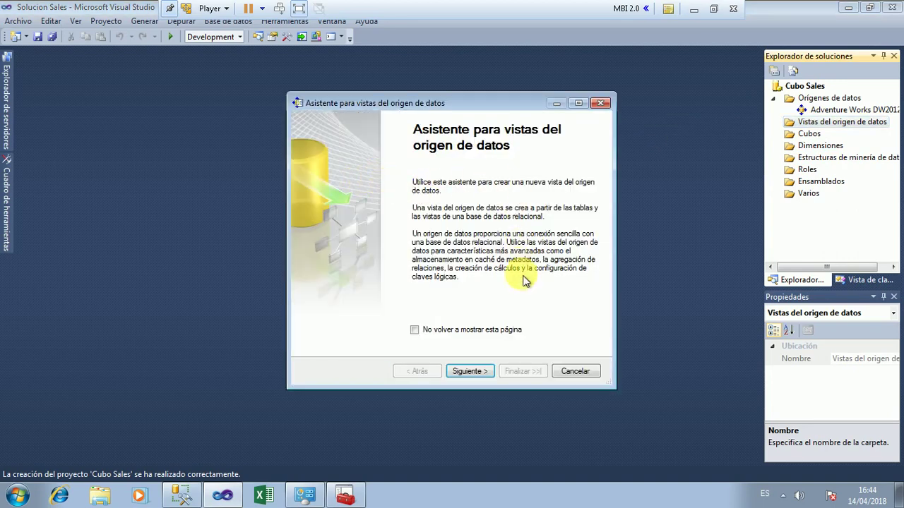
{"action": "left_click", "coordinate": [469, 372]}
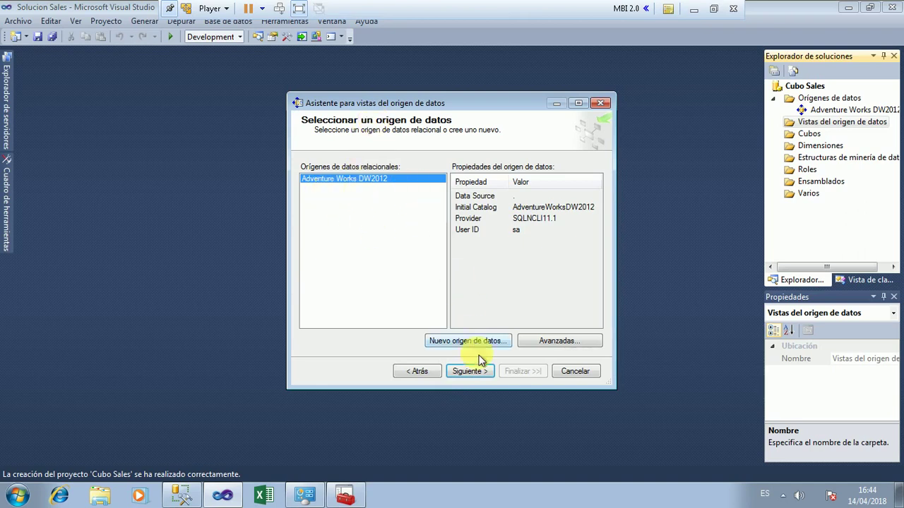
{"action": "left_click", "coordinate": [477, 377]}
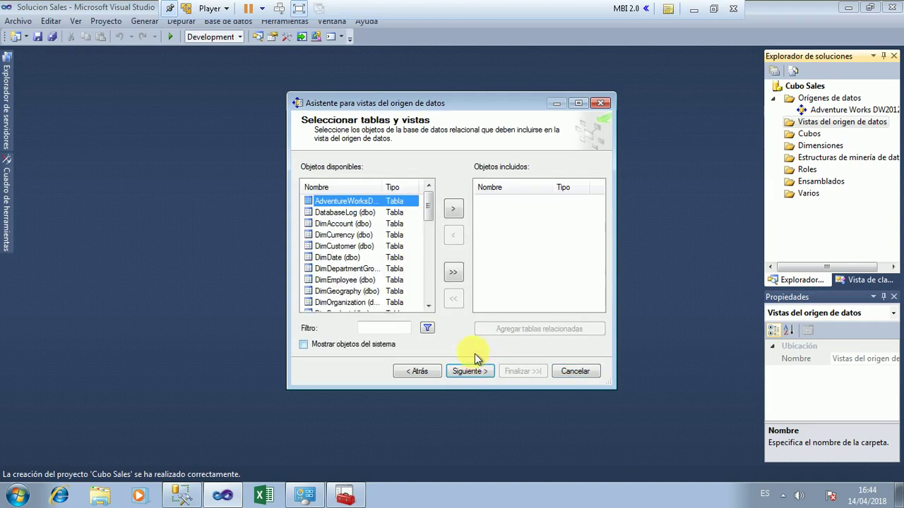
- Widen the wizard and include the FactInternetSales table together with all its related tables in the data source view
{"action": "left_click_drag", "start_coordinate": [298, 183], "coordinate": [154, 174]}
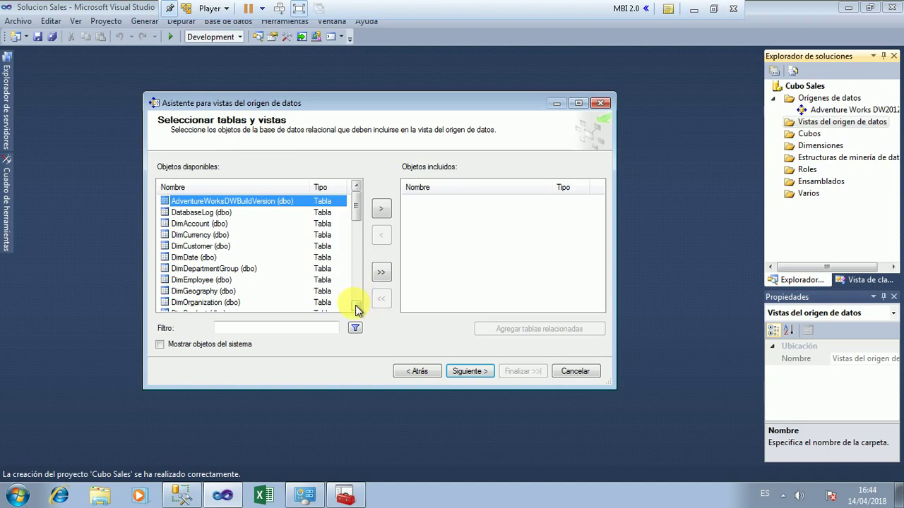
{"action": "left_click_drag", "start_coordinate": [355, 305], "coordinate": [357, 306]}
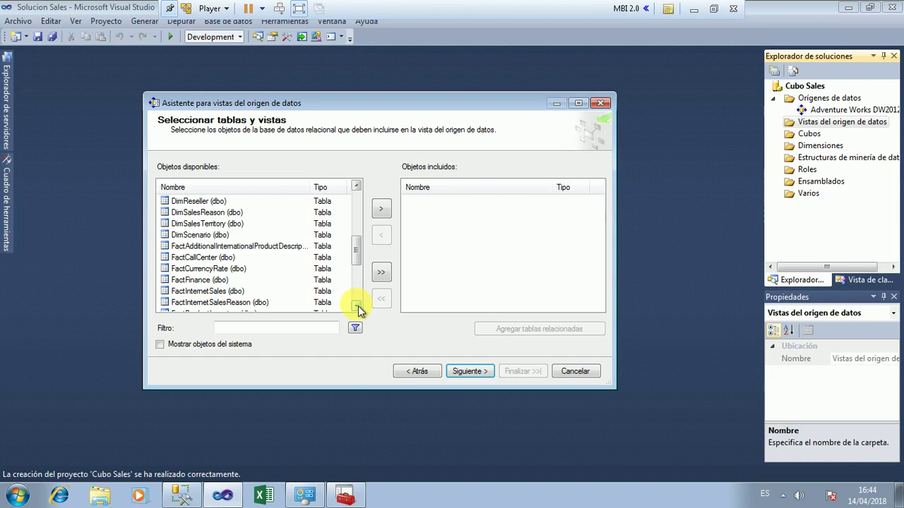
{"action": "left_click", "coordinate": [358, 305]}
{"action": "left_click", "coordinate": [358, 306]}
{"action": "left_click", "coordinate": [357, 306]}
{"action": "left_click", "coordinate": [221, 259]}
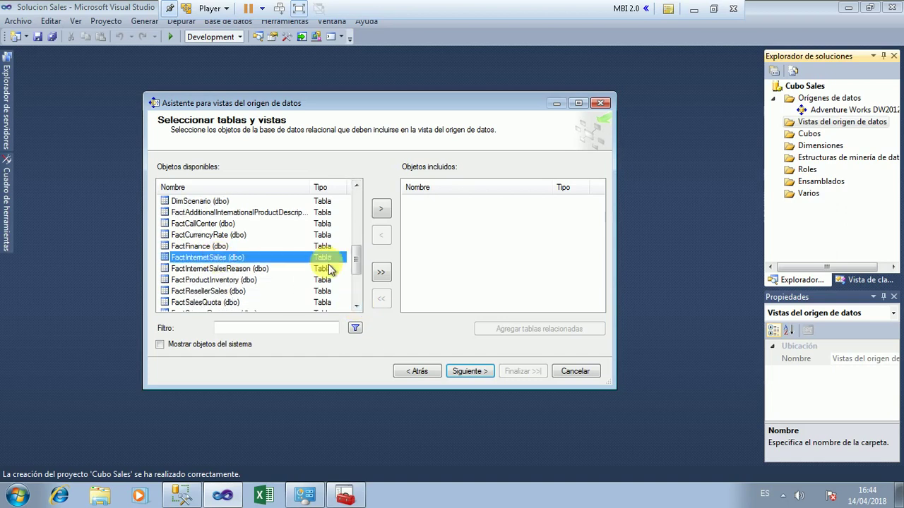
{"action": "left_click", "coordinate": [387, 210]}
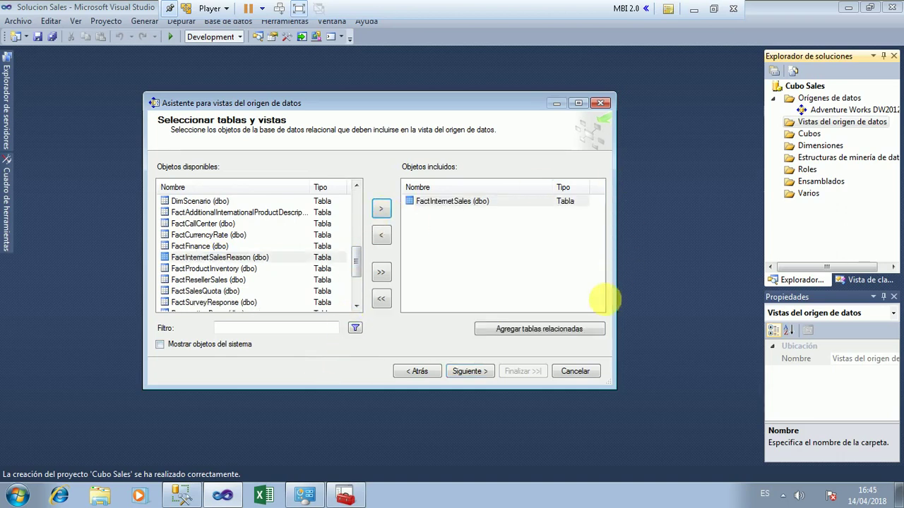
{"action": "left_click", "coordinate": [523, 336]}
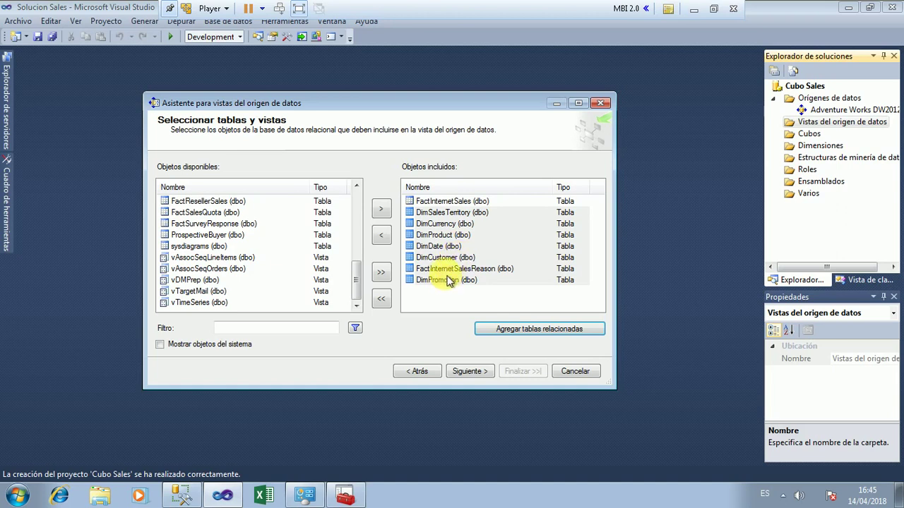
- Remove FactInternetSalesReason, DimProduct, DimCurrency and DimSalesTerritory from the tables included in the data source view
{"action": "left_click", "coordinate": [453, 275]}
{"action": "left_click", "coordinate": [380, 236]}
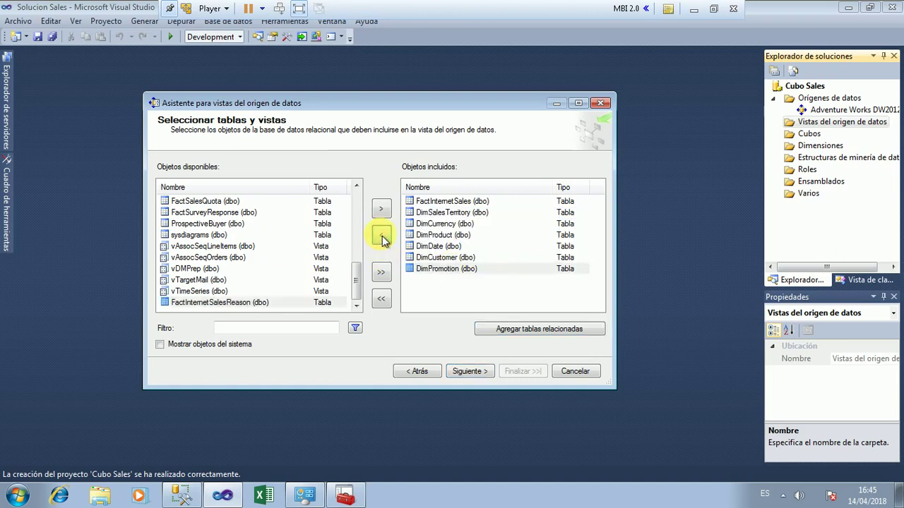
{"action": "left_click", "coordinate": [443, 235]}
{"action": "left_click", "coordinate": [381, 235]}
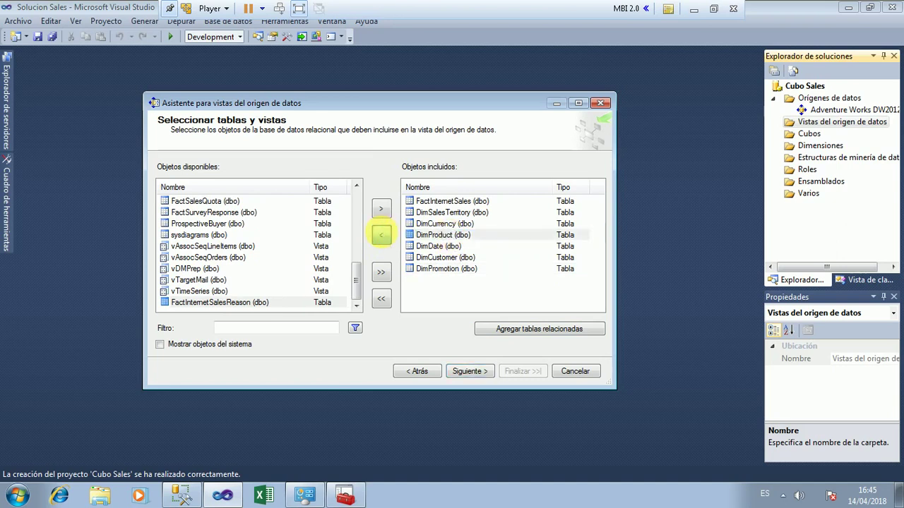
{"action": "left_click", "coordinate": [448, 225]}
{"action": "left_click", "coordinate": [382, 235]}
{"action": "left_click", "coordinate": [446, 214]}
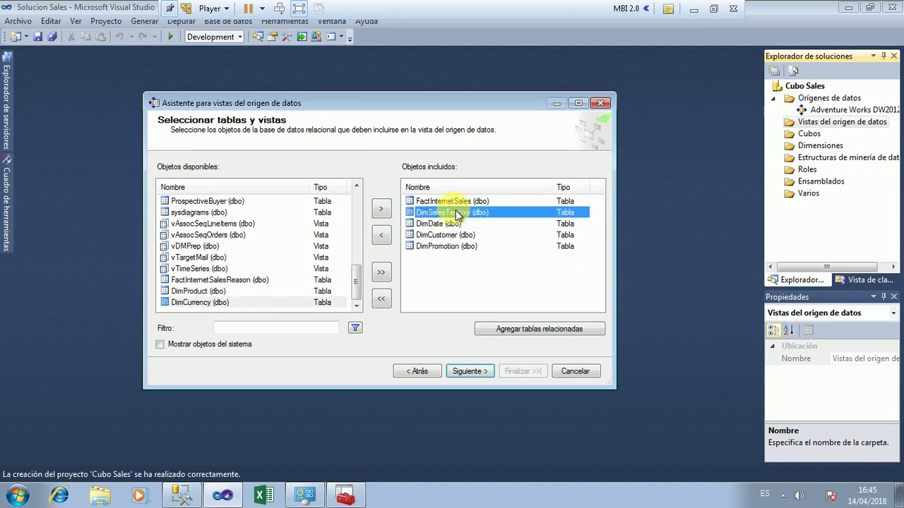
{"action": "left_click", "coordinate": [384, 237]}
{"action": "left_click", "coordinate": [476, 274]}
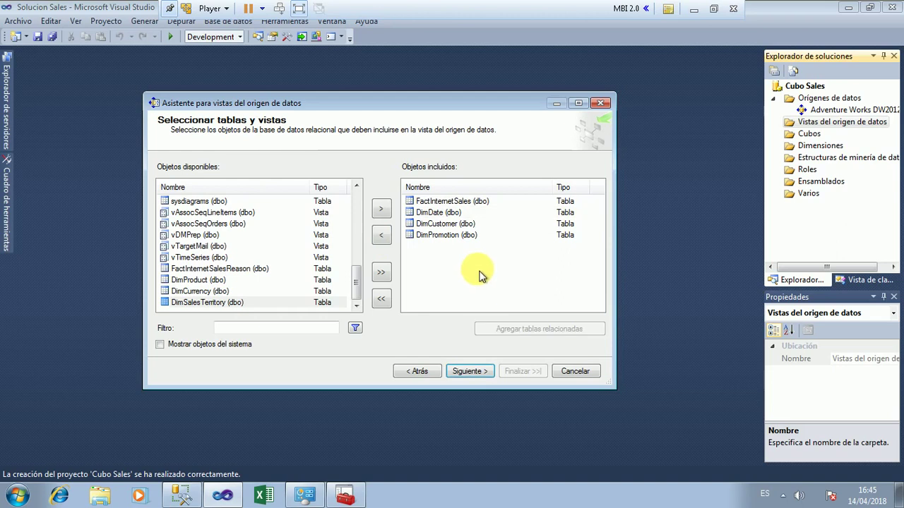
- Finish the data source view with the name Adventure Works DW2012 and look over its table diagram
{"action": "left_click", "coordinate": [472, 373]}
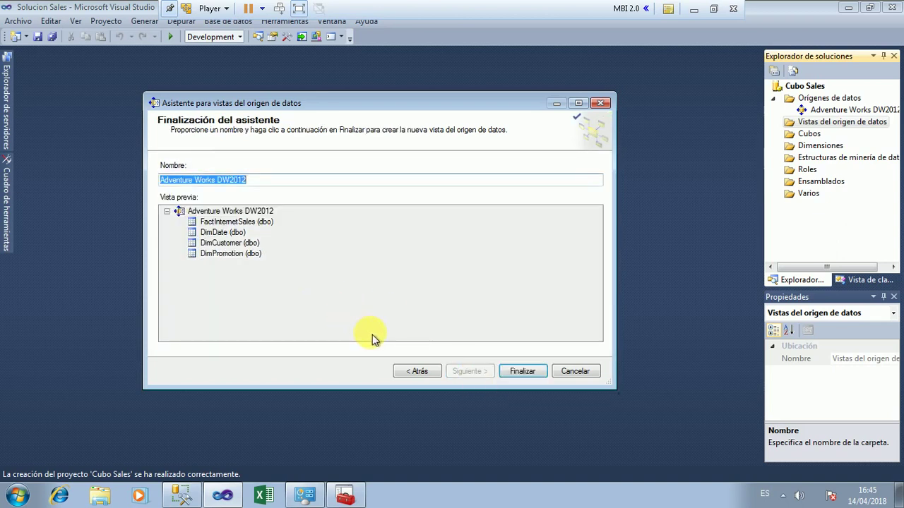
{"action": "left_click", "coordinate": [410, 374]}
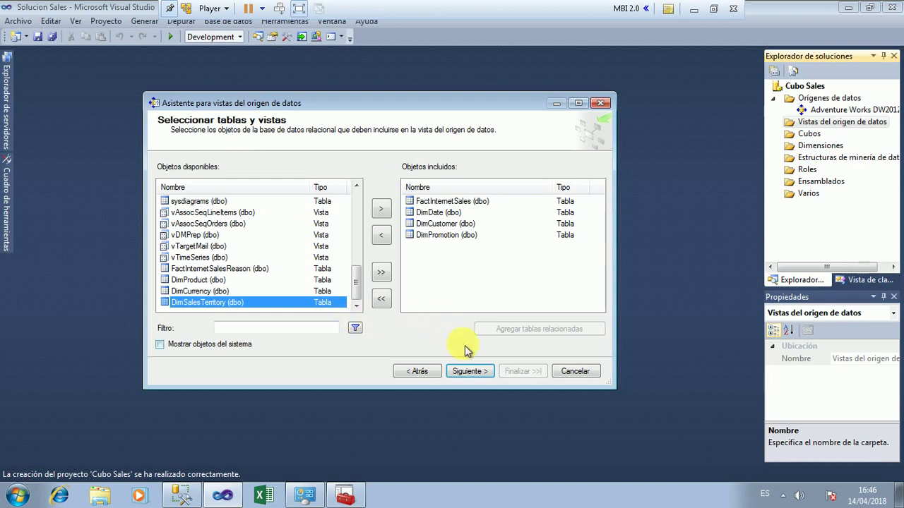
{"action": "left_click", "coordinate": [470, 372]}
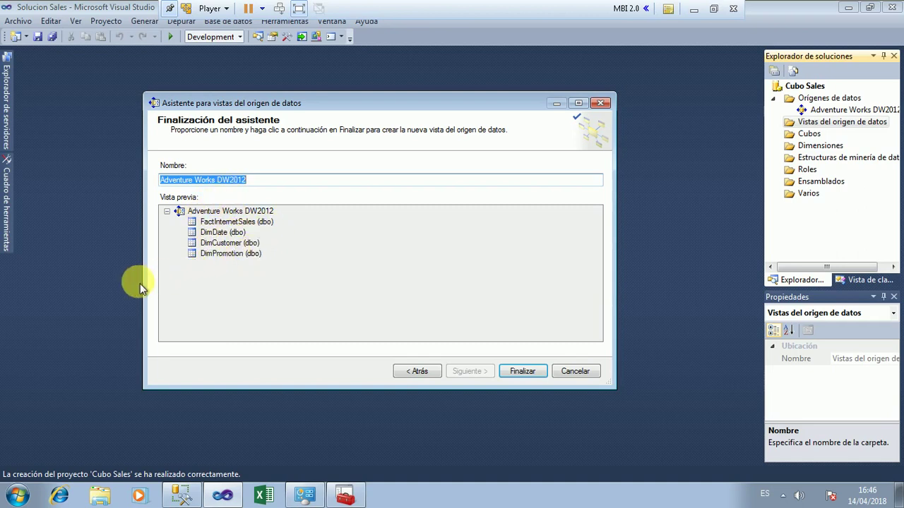
{"action": "left_click", "coordinate": [519, 372]}
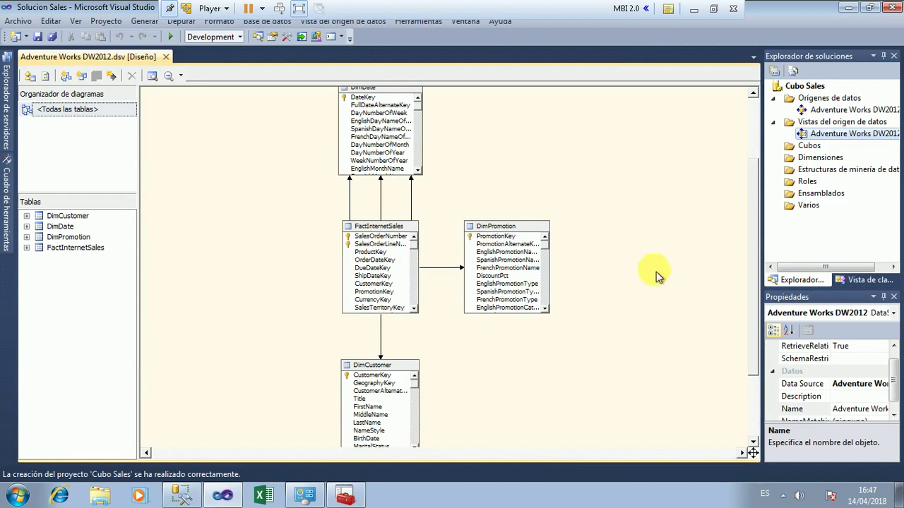
{"action": "left_click", "coordinate": [753, 194]}
{"action": "left_click_drag", "start_coordinate": [752, 193], "coordinate": [758, 221]}
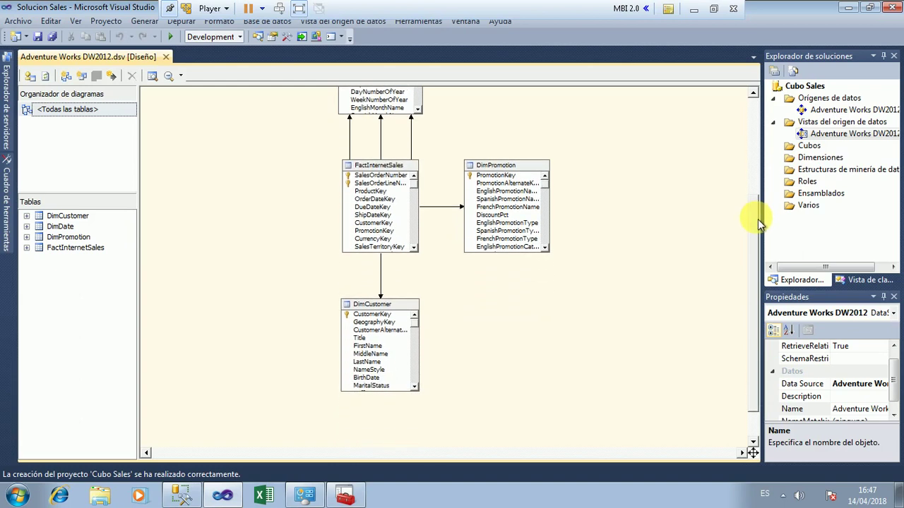
- Start a new cube in the Cubo Sales project using existing tables
{"action": "right_click", "coordinate": [809, 148]}
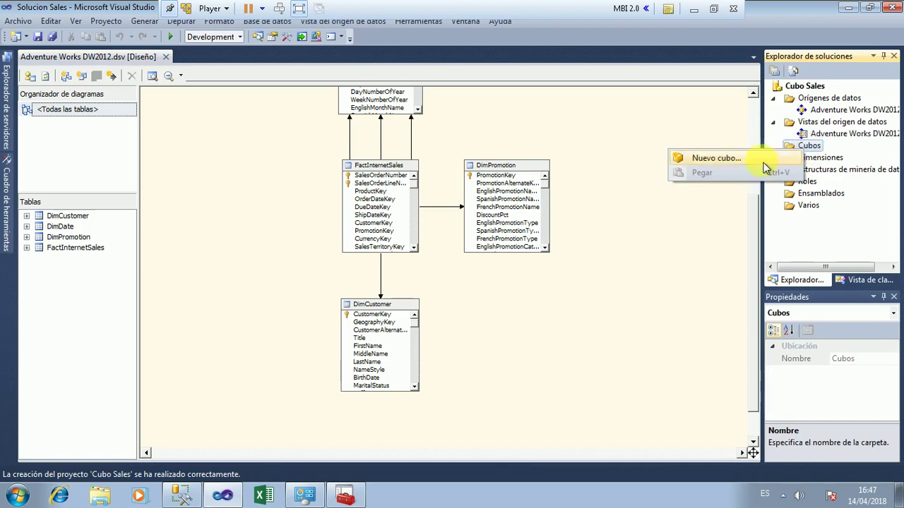
{"action": "left_click", "coordinate": [718, 163]}
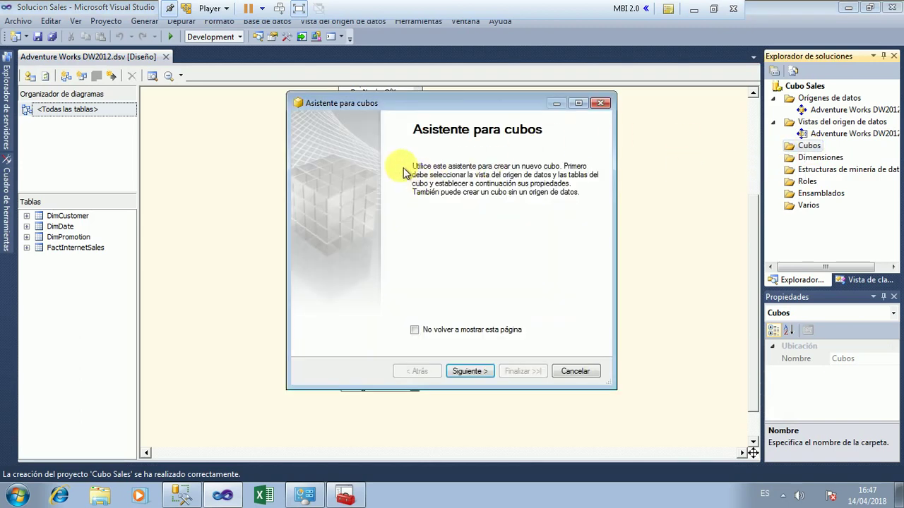
{"action": "left_click", "coordinate": [470, 374]}
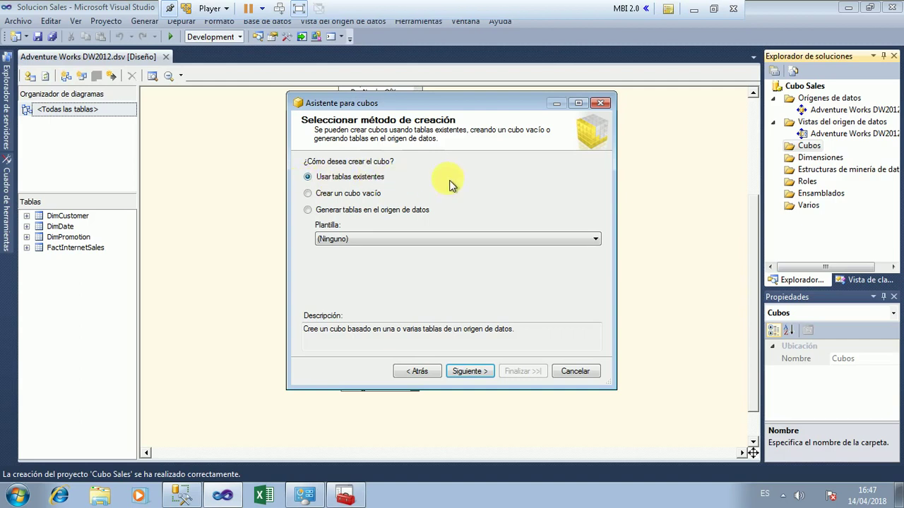
{"action": "left_click", "coordinate": [476, 373]}
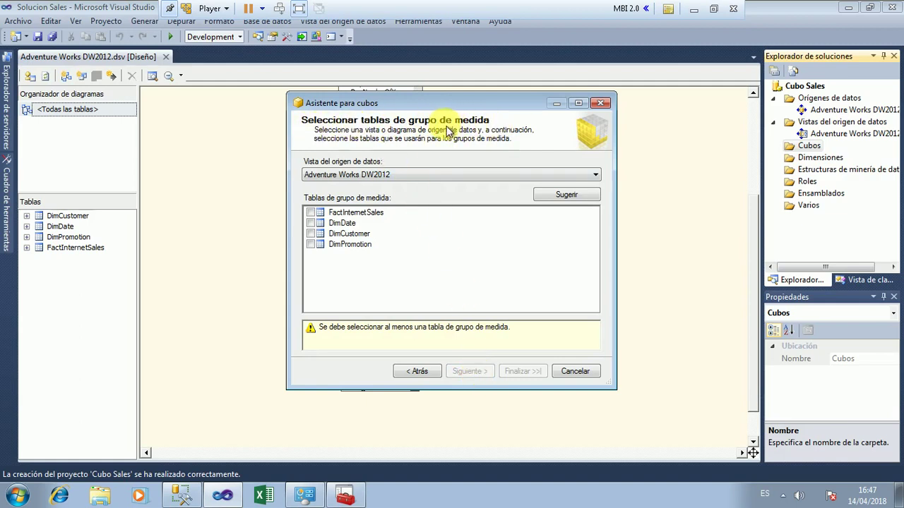
{"action": "left_click", "coordinate": [311, 223]}
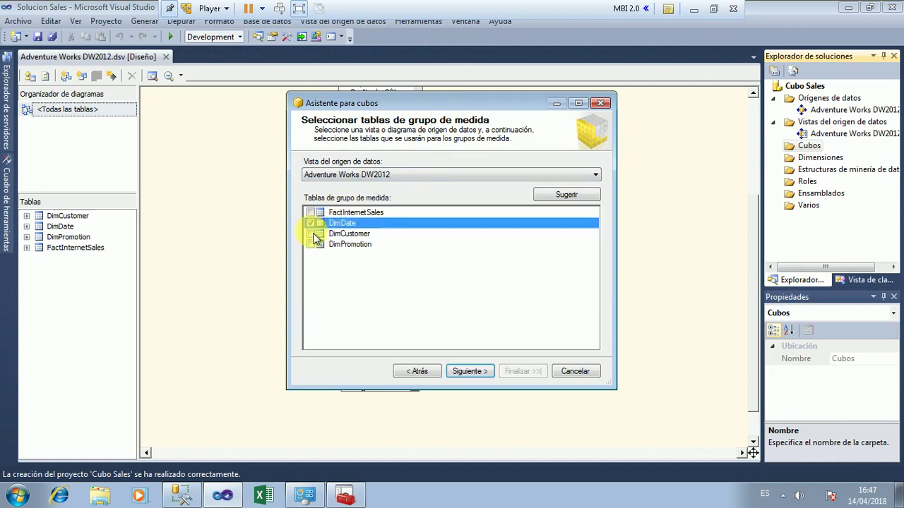
{"action": "left_click", "coordinate": [311, 234]}
{"action": "left_click", "coordinate": [310, 244]}
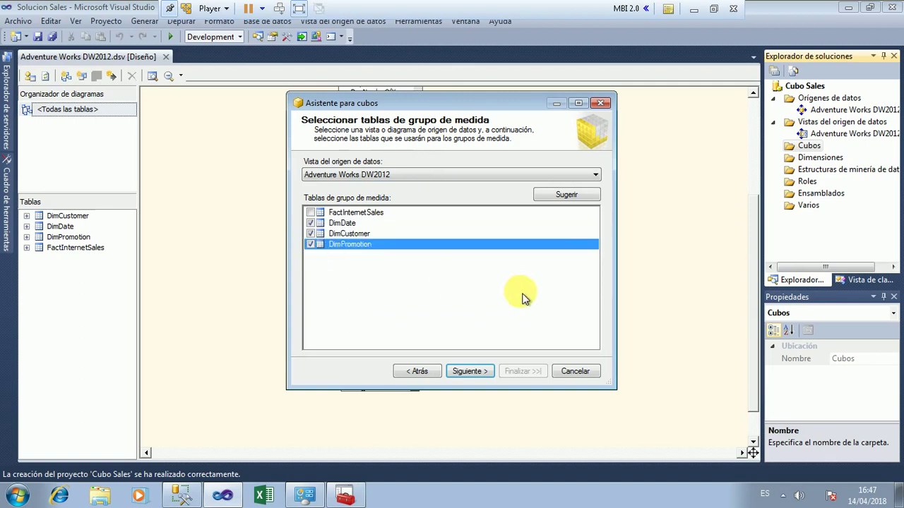
{"action": "left_click", "coordinate": [311, 244]}
{"action": "left_click", "coordinate": [311, 234]}
{"action": "left_click", "coordinate": [311, 223]}
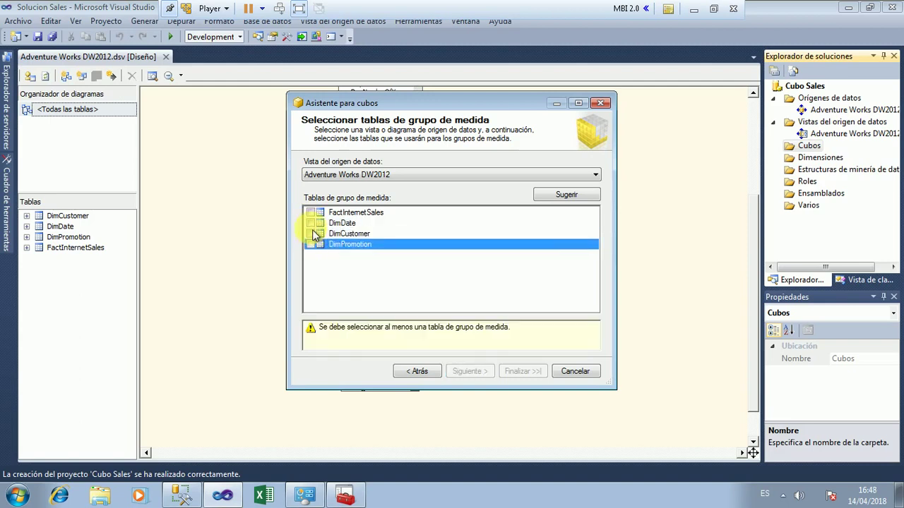
- Use FactInternetSales as the cube's measure group table and keep all its measures selected
{"action": "left_click", "coordinate": [311, 212]}
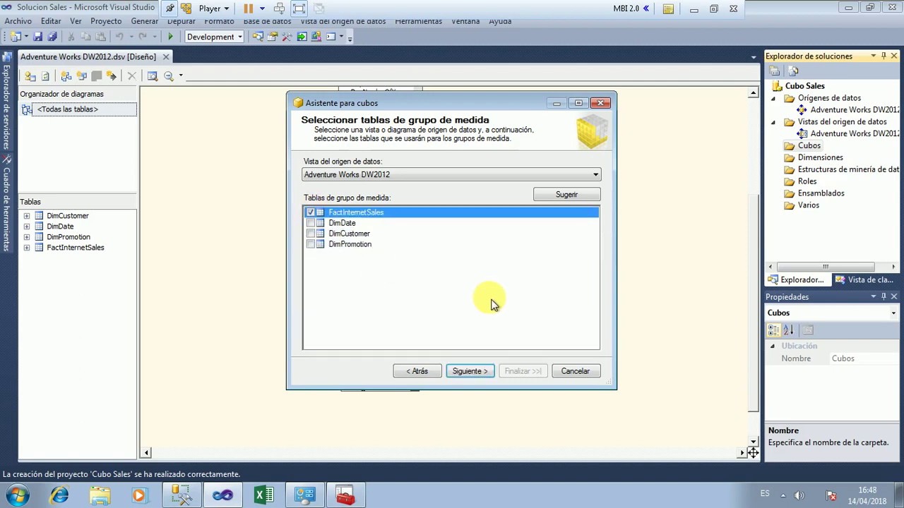
{"action": "left_click", "coordinate": [471, 372]}
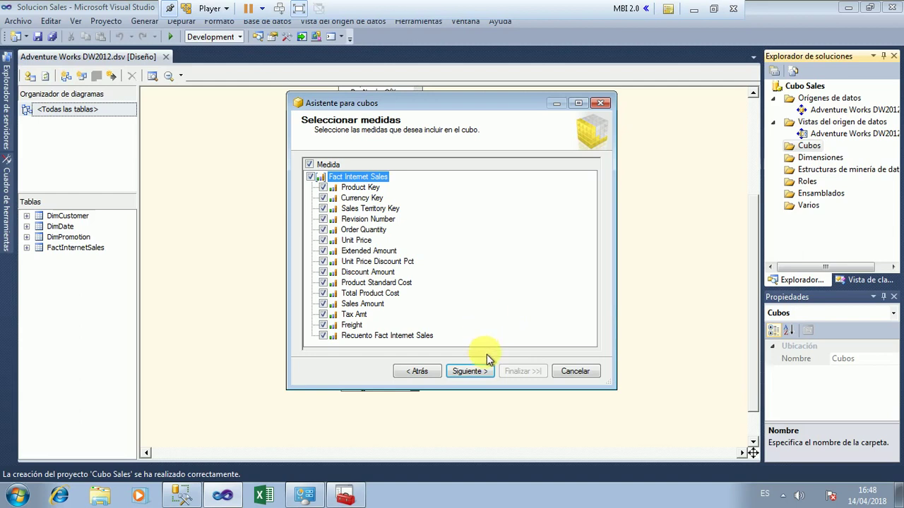
{"action": "left_click", "coordinate": [479, 374]}
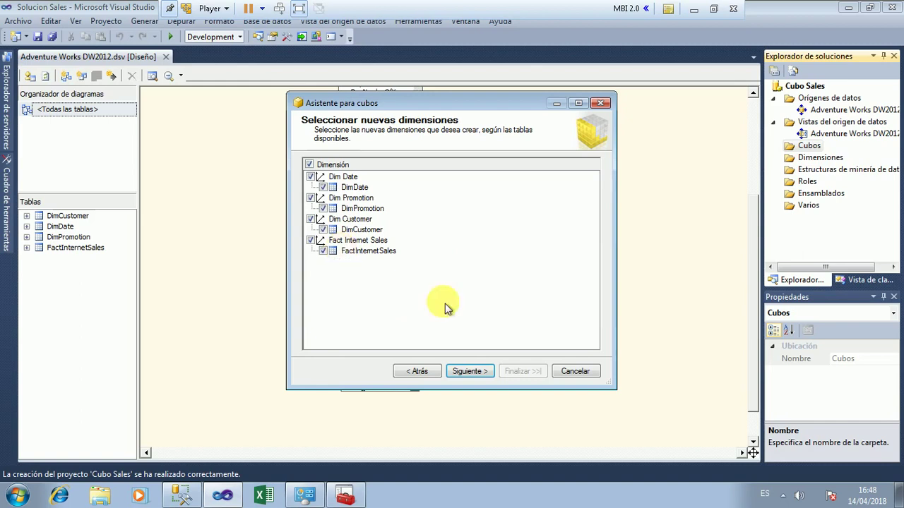
- Exclude the Fact Internet Sales dimension, keep Dim Date, Dim Promotion and Dim Customer, and review the cube structure preview
{"action": "left_click", "coordinate": [468, 371]}
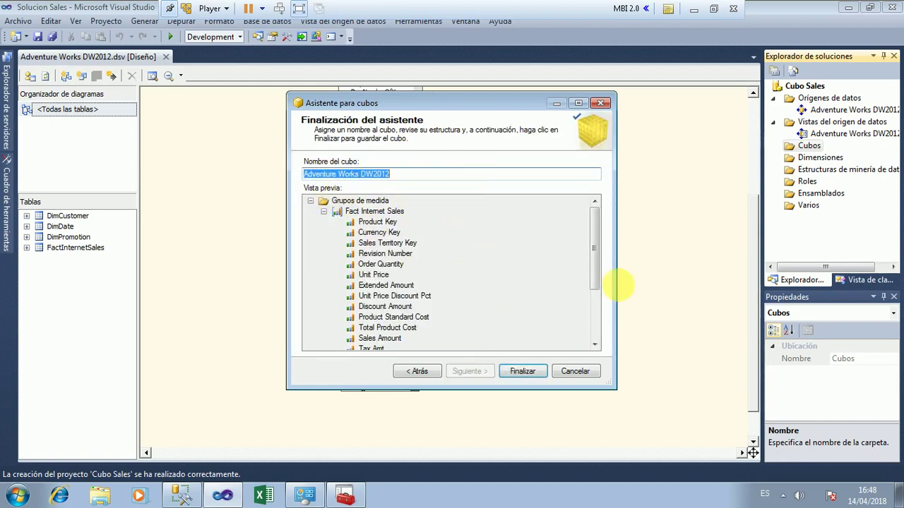
{"action": "left_click_drag", "start_coordinate": [599, 262], "coordinate": [580, 222]}
{"action": "left_click", "coordinate": [417, 371]}
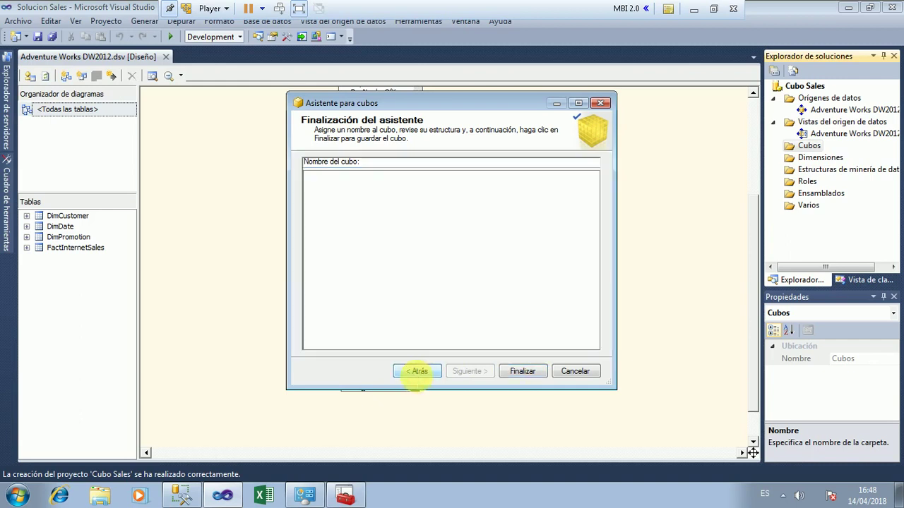
{"action": "left_click", "coordinate": [310, 240]}
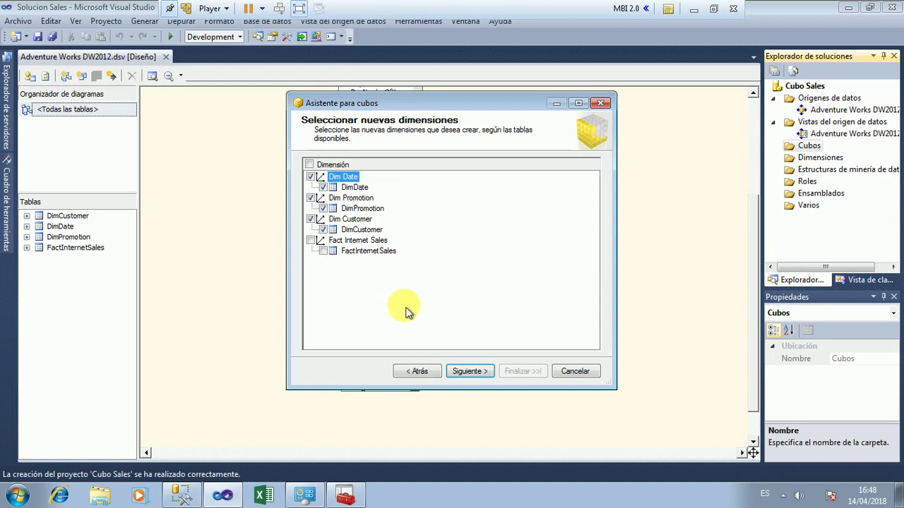
{"action": "left_click", "coordinate": [469, 371]}
{"action": "left_click_drag", "start_coordinate": [595, 281], "coordinate": [592, 212]}
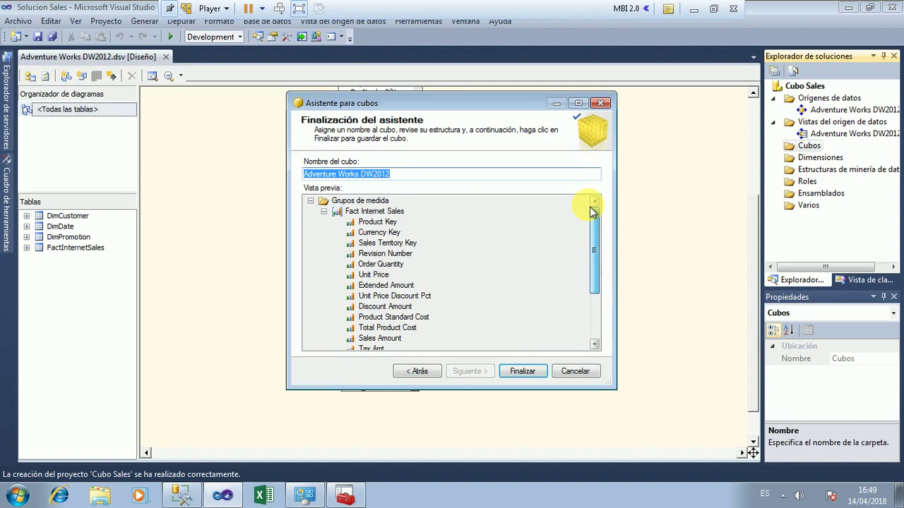
- Finish the cube with the name Adventure Works DW2012, look over its dimensions and deploy the Cubo Sales project
{"action": "left_click_drag", "start_coordinate": [587, 246], "coordinate": [515, 344]}
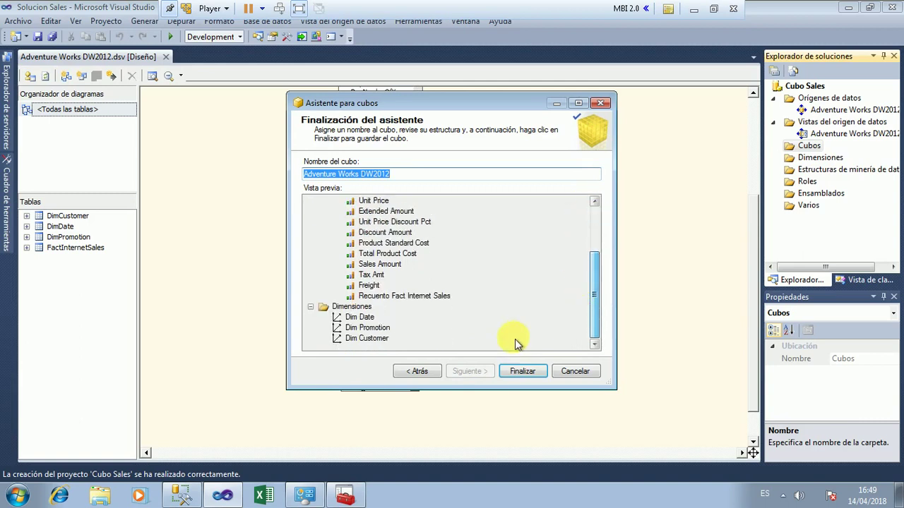
{"action": "left_click", "coordinate": [533, 378]}
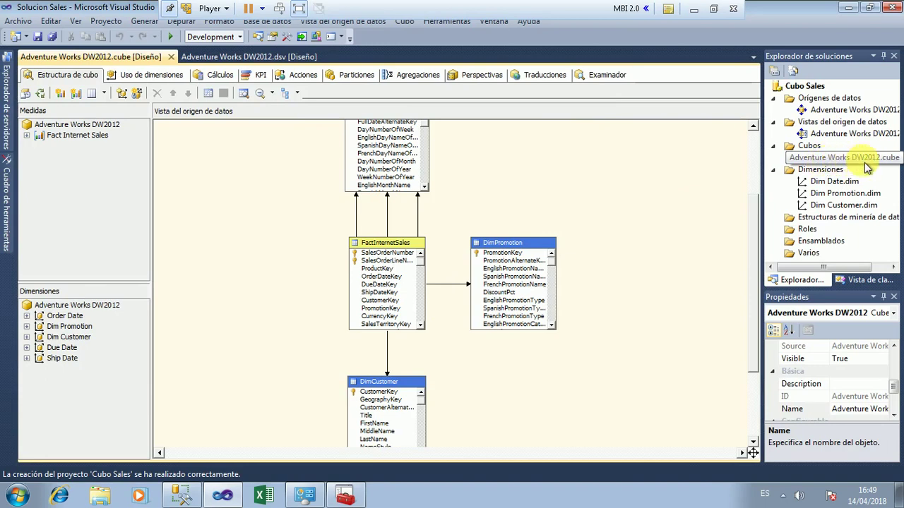
{"action": "left_click", "coordinate": [833, 185]}
{"action": "left_click", "coordinate": [836, 193]}
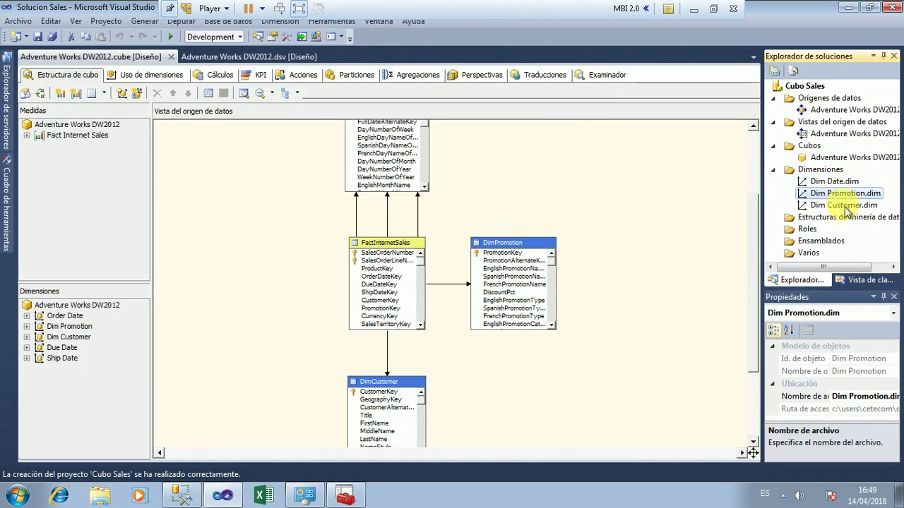
{"action": "left_click", "coordinate": [847, 205]}
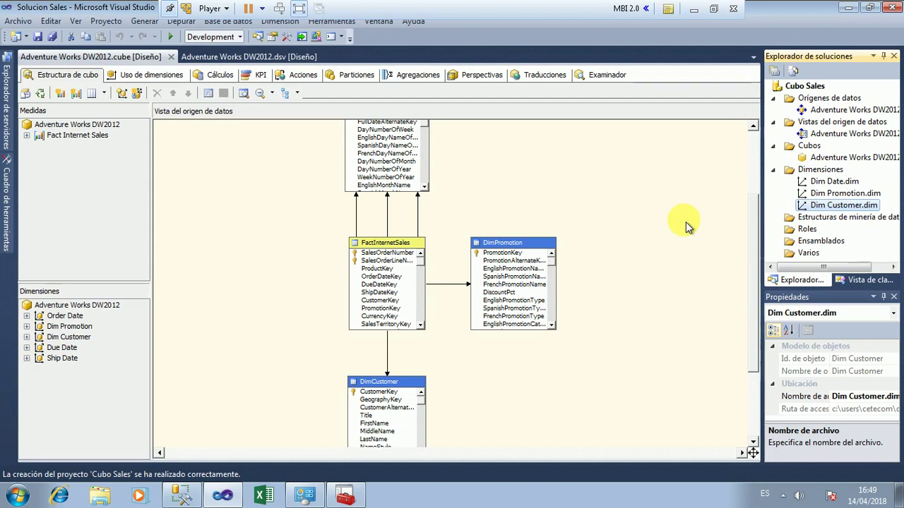
{"action": "left_click", "coordinate": [168, 40]}
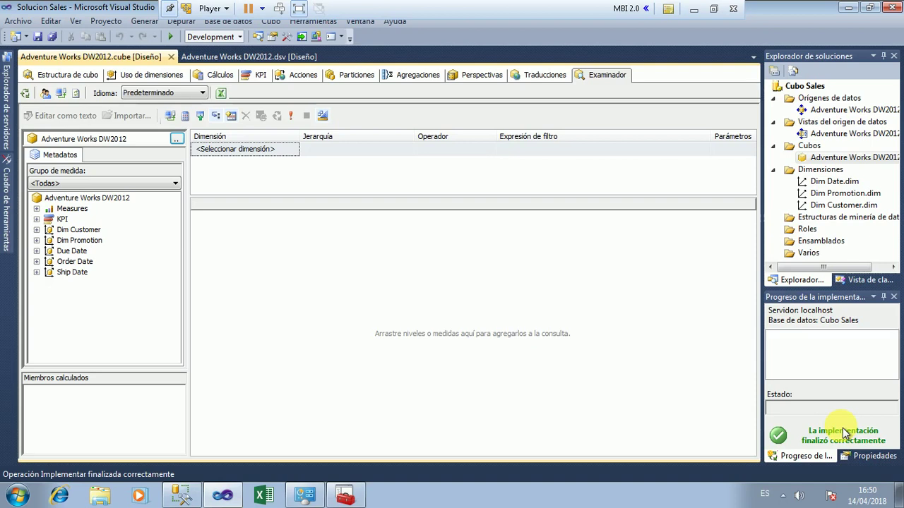
- Switch to SQL Server Management Studio, collapse the database diagrams and refresh the Analysis Services server's databases
{"action": "left_click", "coordinate": [182, 499]}
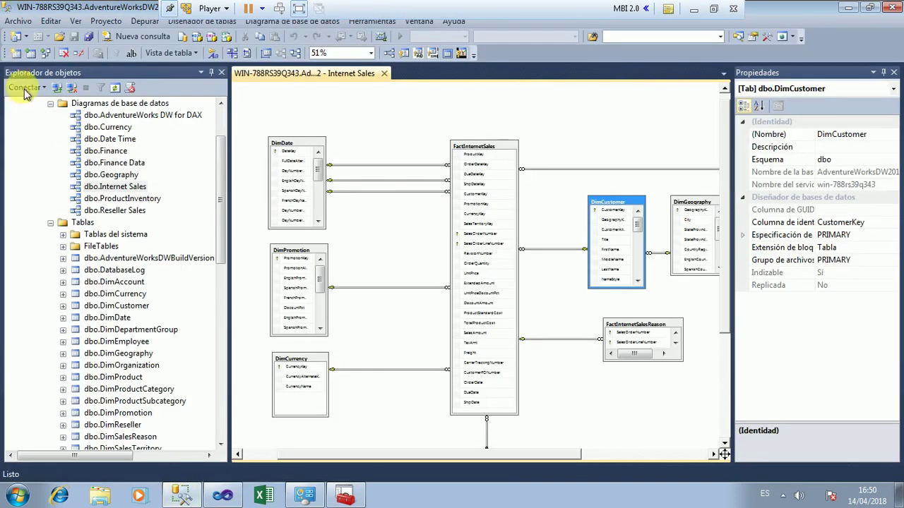
{"action": "left_click", "coordinate": [50, 103]}
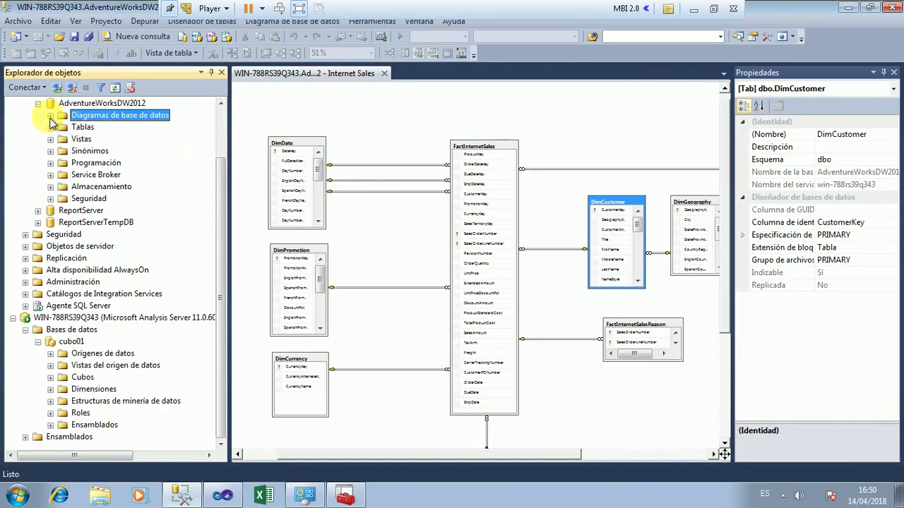
{"action": "right_click", "coordinate": [85, 332]}
{"action": "left_click", "coordinate": [145, 425]}
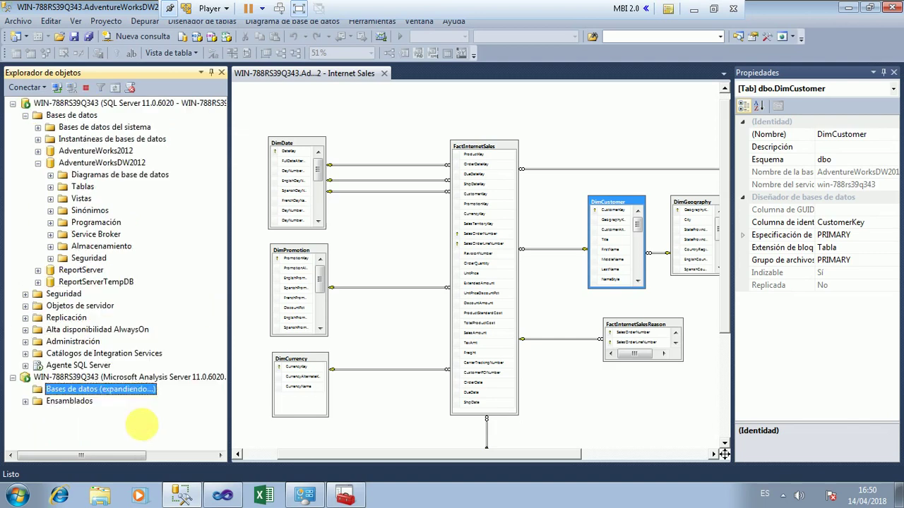
- Examine the data source and the cube inside the deployed Cubo Sales database
{"action": "left_click", "coordinate": [37, 401]}
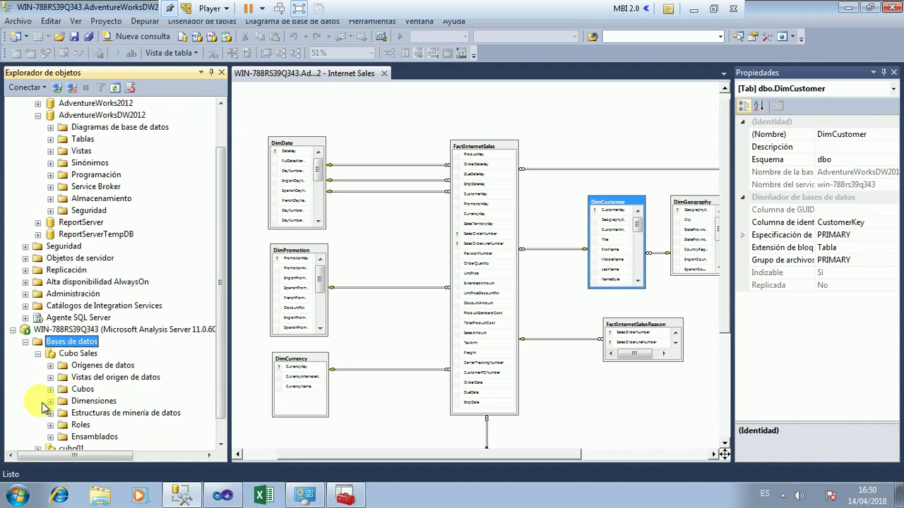
{"action": "left_click", "coordinate": [50, 366]}
{"action": "left_click", "coordinate": [141, 378]}
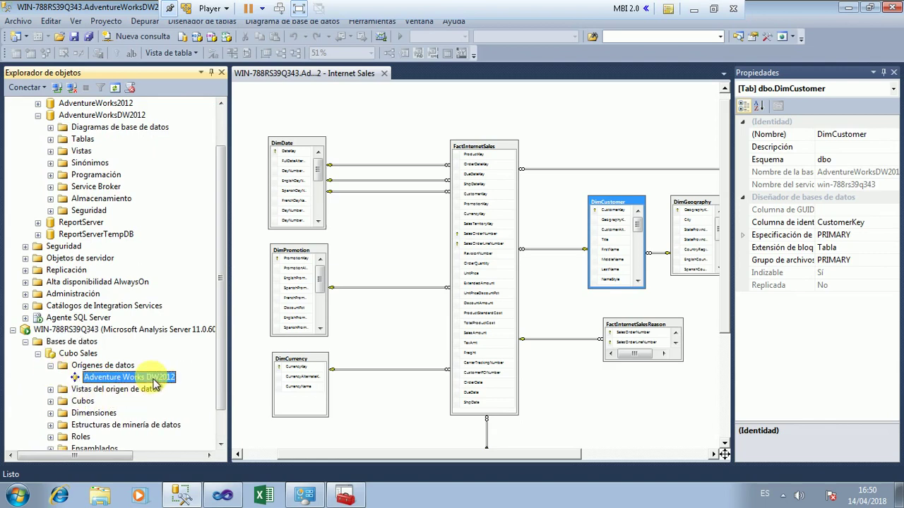
{"action": "left_click", "coordinate": [51, 401]}
{"action": "left_click", "coordinate": [134, 413]}
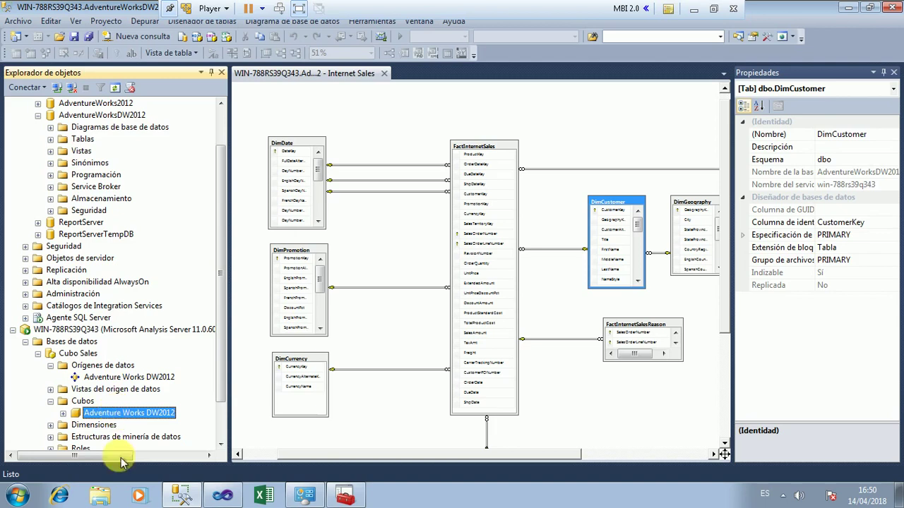
- Switch to Excel, create a blank workbook and start an external data connection from Analysis Services
{"action": "left_click", "coordinate": [263, 494]}
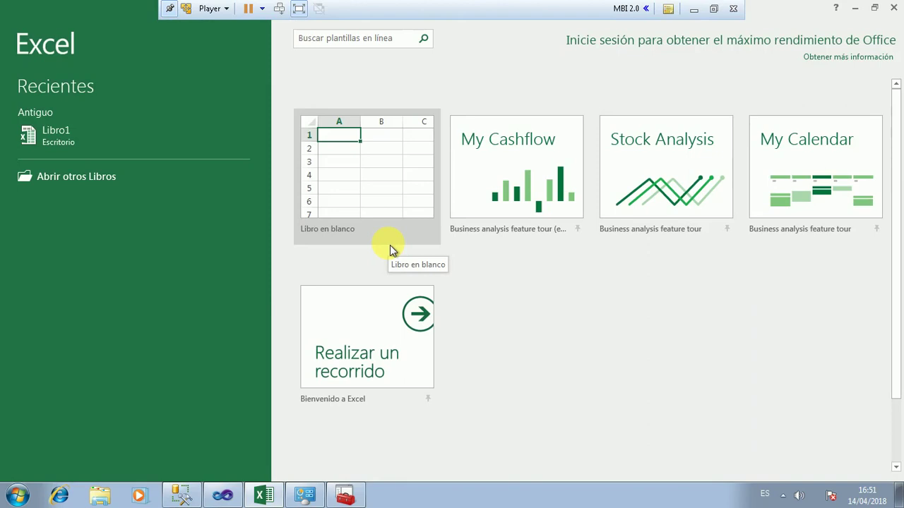
{"action": "left_click", "coordinate": [379, 140]}
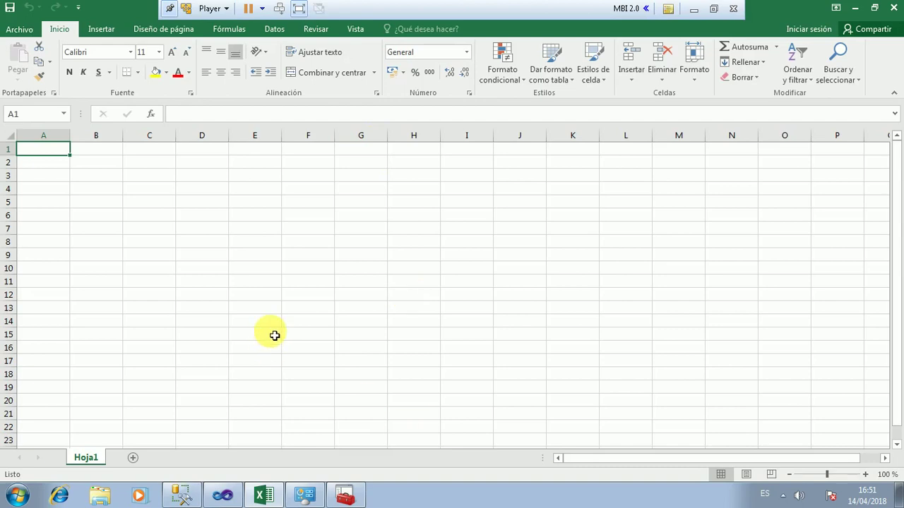
{"action": "left_click", "coordinate": [276, 31]}
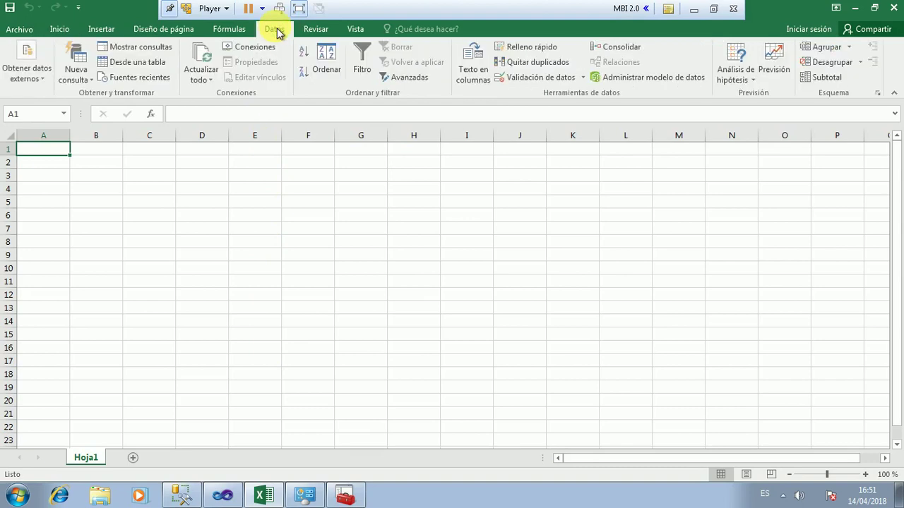
{"action": "left_click", "coordinate": [28, 74]}
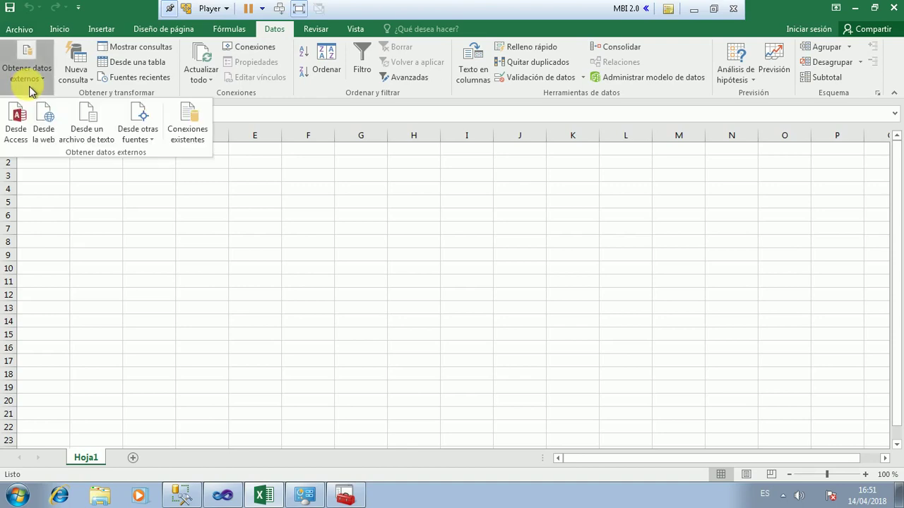
{"action": "left_click", "coordinate": [145, 134]}
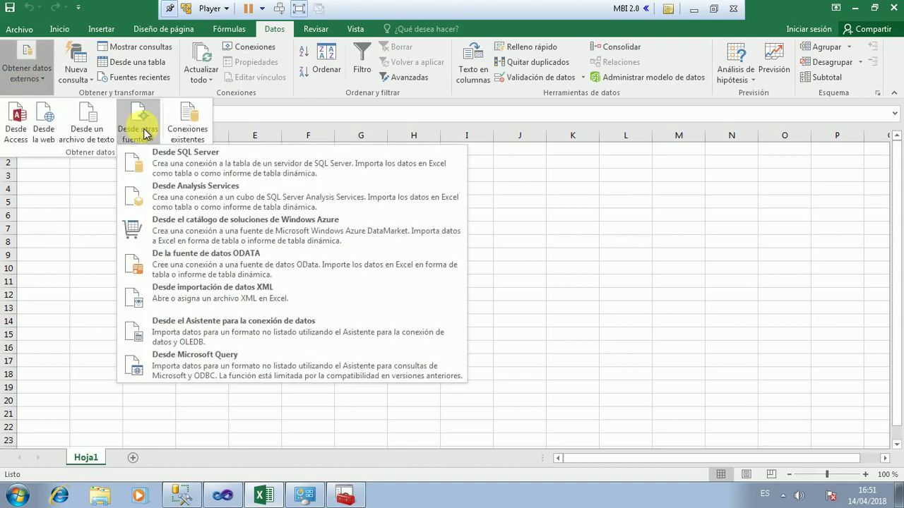
{"action": "left_click", "coordinate": [203, 195]}
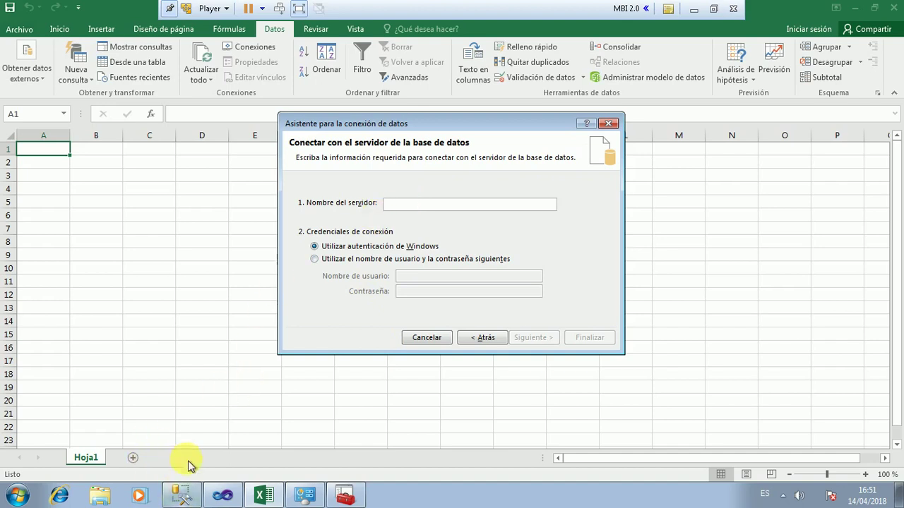
- Switch to SQL Server Management Studio and try to copy the server name from the Analysis Services server's properties
{"action": "left_click", "coordinate": [180, 495]}
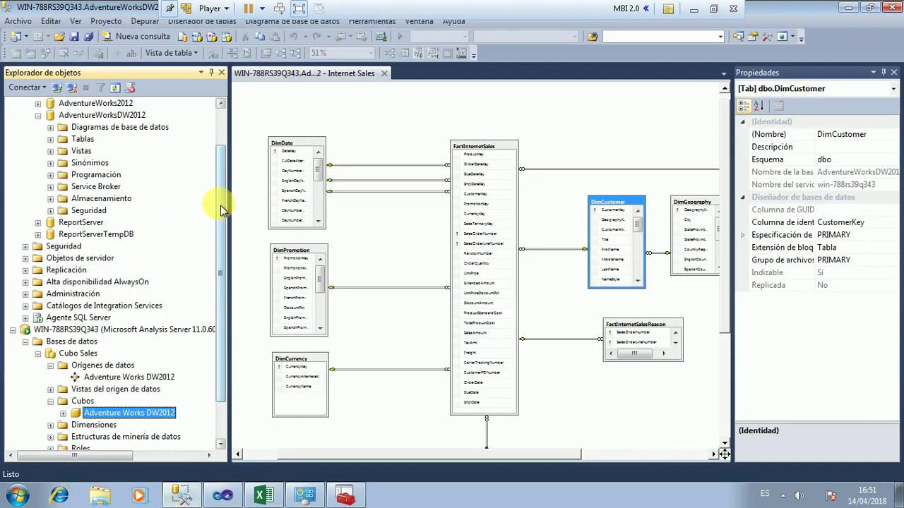
{"action": "right_click", "coordinate": [88, 330]}
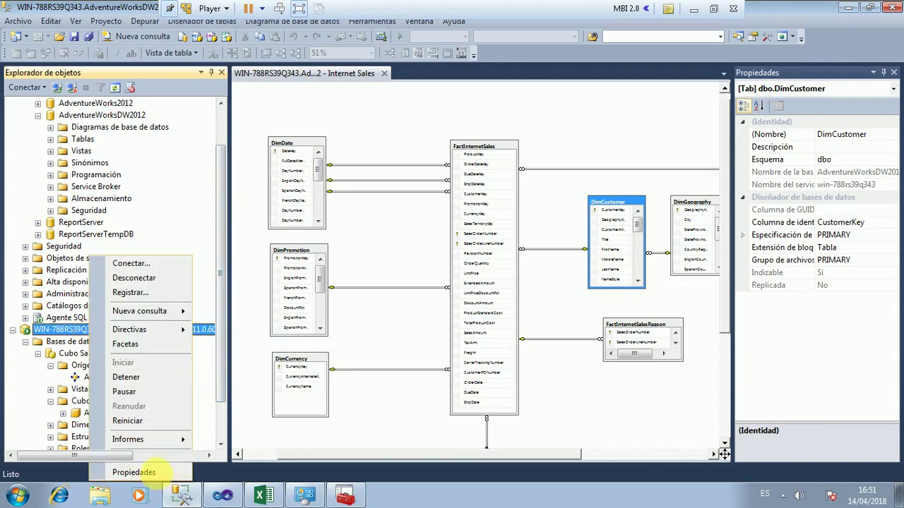
{"action": "left_click", "coordinate": [135, 472]}
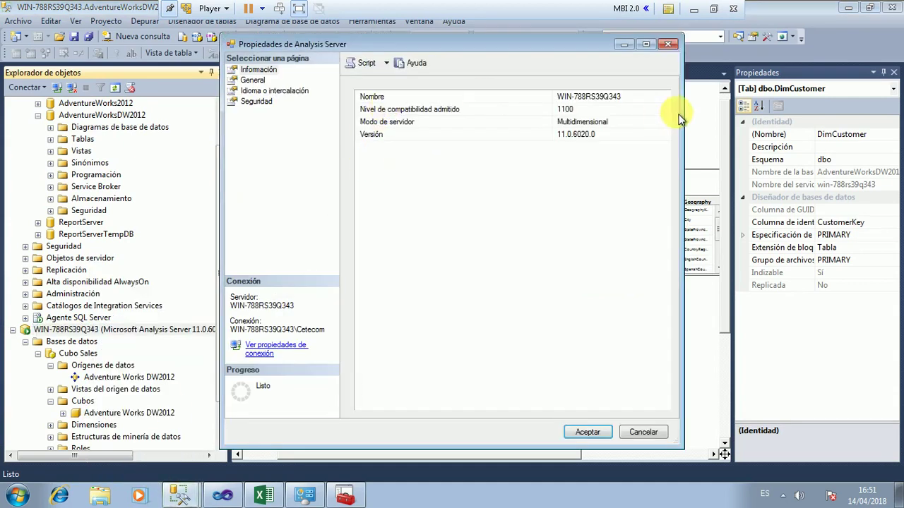
{"action": "left_click", "coordinate": [624, 100]}
{"action": "left_click", "coordinate": [563, 99]}
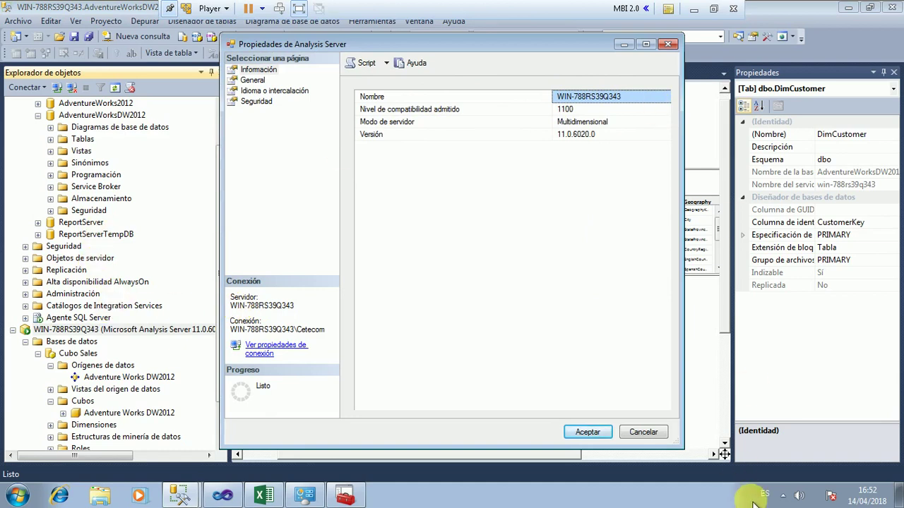
{"action": "left_click", "coordinate": [648, 433]}
- Copy the server name from the general properties of the SQL Server database engine instance
{"action": "scroll", "coordinate": [177, 256], "scroll_direction": "up", "scroll_amount": 2}
{"action": "left_click", "coordinate": [78, 104]}
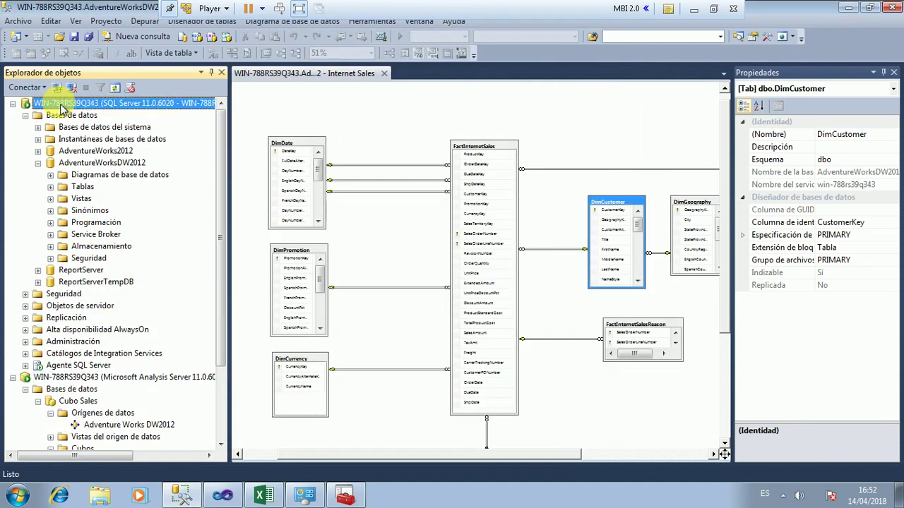
{"action": "right_click", "coordinate": [78, 103]}
{"action": "left_click", "coordinate": [113, 356]}
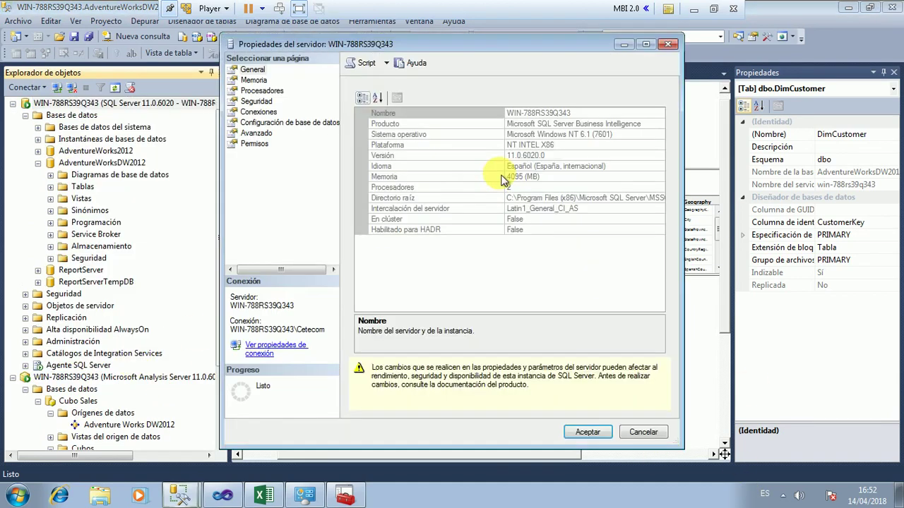
{"action": "left_click", "coordinate": [562, 115]}
{"action": "key", "text": "ctrl+c"}
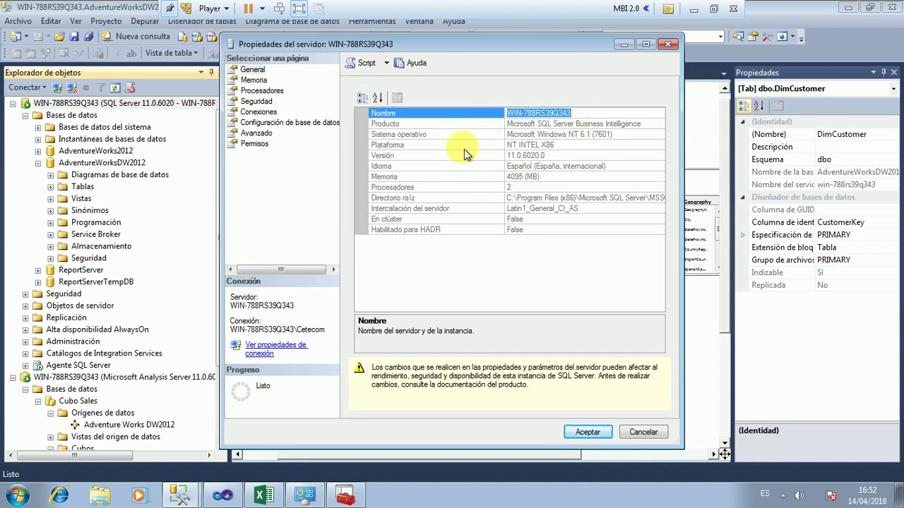
- Switch back to Excel and connect to the server WIN-788RS39Q343 using Windows authentication
{"action": "left_click", "coordinate": [262, 496]}
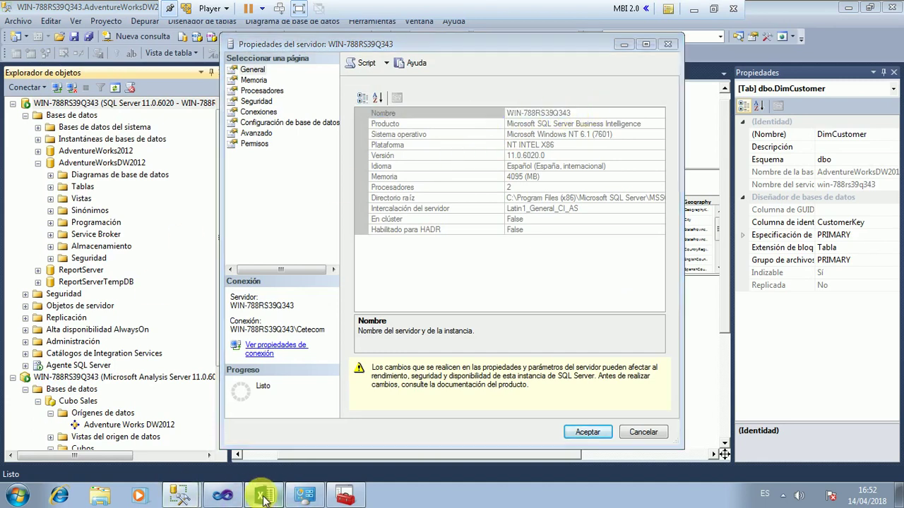
{"action": "key", "text": "ctrl+v"}
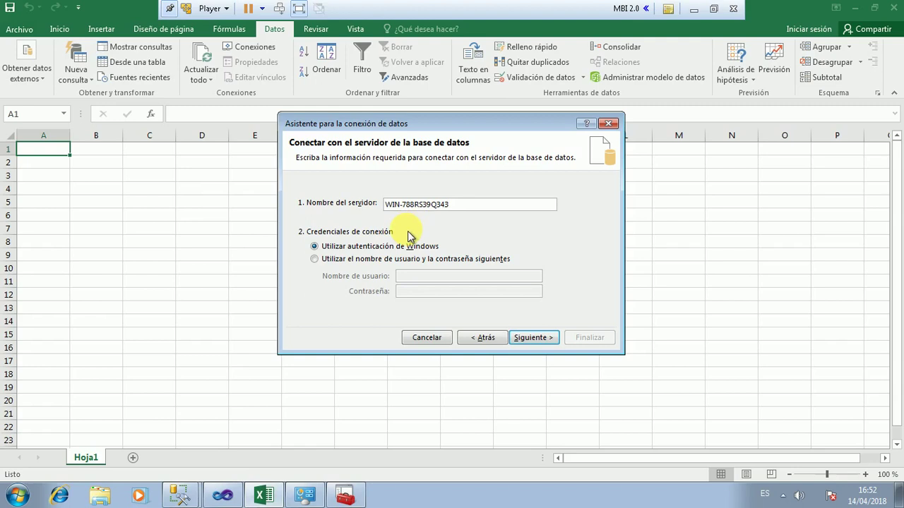
{"action": "left_click", "coordinate": [533, 337]}
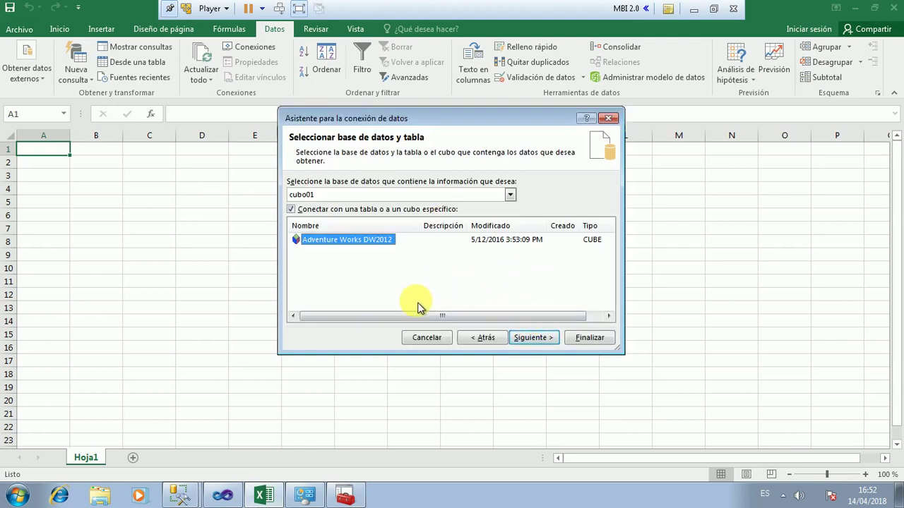
- Select the Cubo Sales database with its Adventure Works DW2012 cube and import it as a PivotTable report at cell A1
{"action": "left_click", "coordinate": [511, 198]}
{"action": "left_click", "coordinate": [350, 206]}
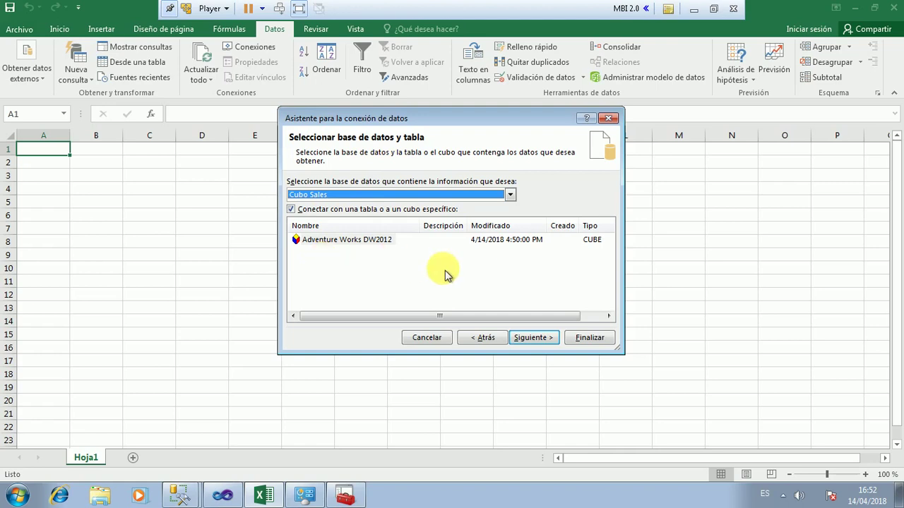
{"action": "left_click", "coordinate": [538, 339]}
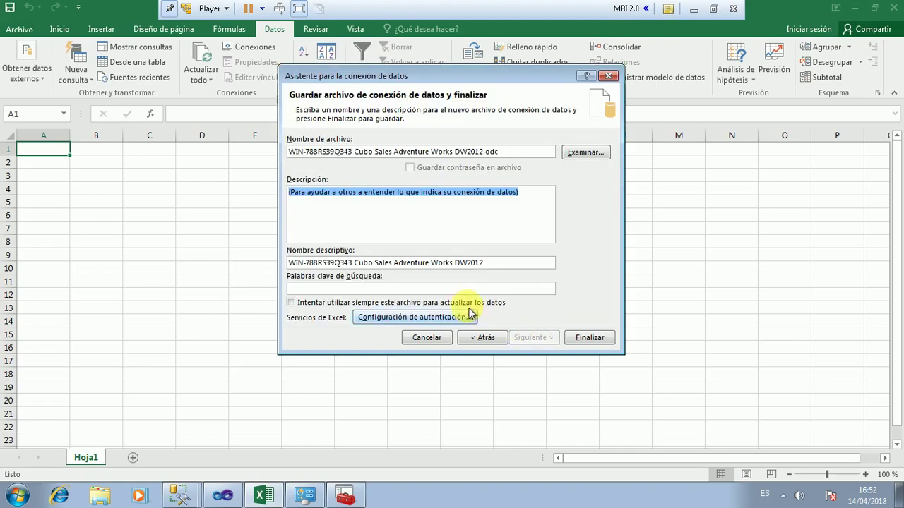
{"action": "left_click", "coordinate": [589, 341]}
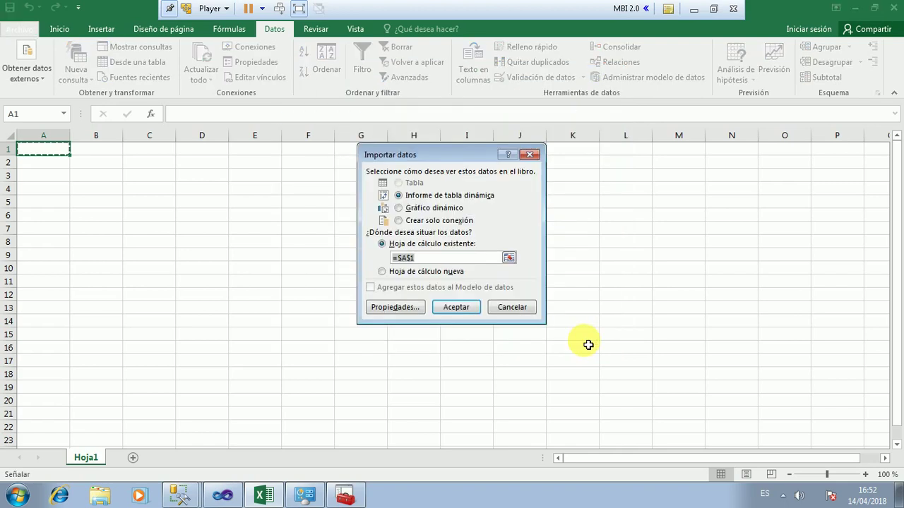
{"action": "left_click", "coordinate": [452, 308]}
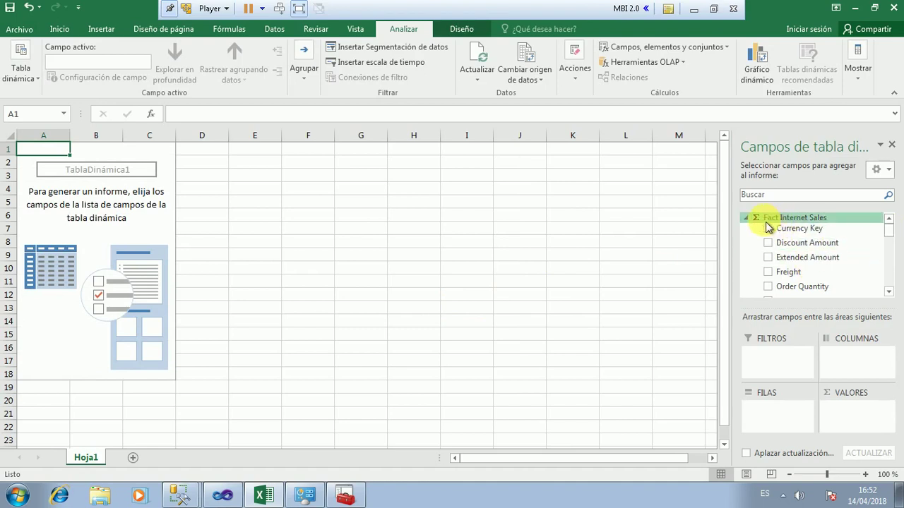
- Add Sales Amount to the PivotTable's values and look through the remaining fields down to the dimensions
{"action": "scroll", "coordinate": [893, 295], "scroll_direction": "down", "scroll_amount": 4}
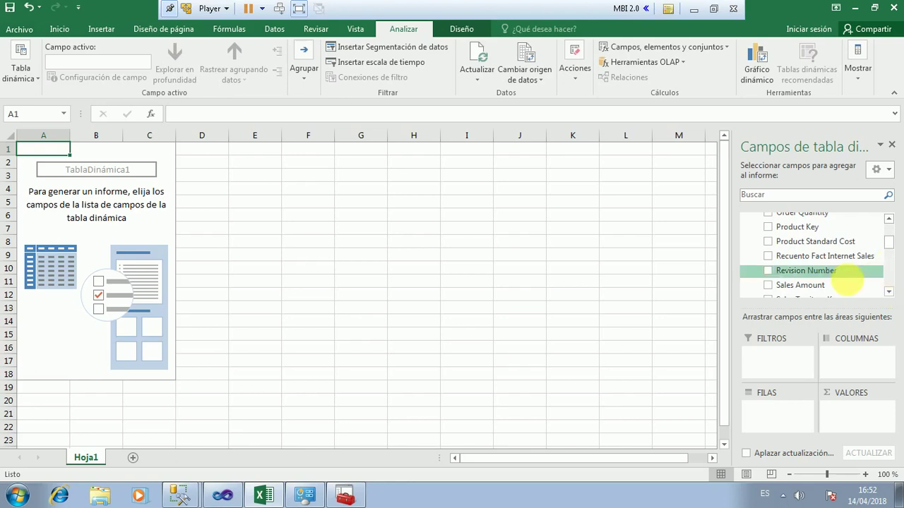
{"action": "left_click", "coordinate": [768, 285]}
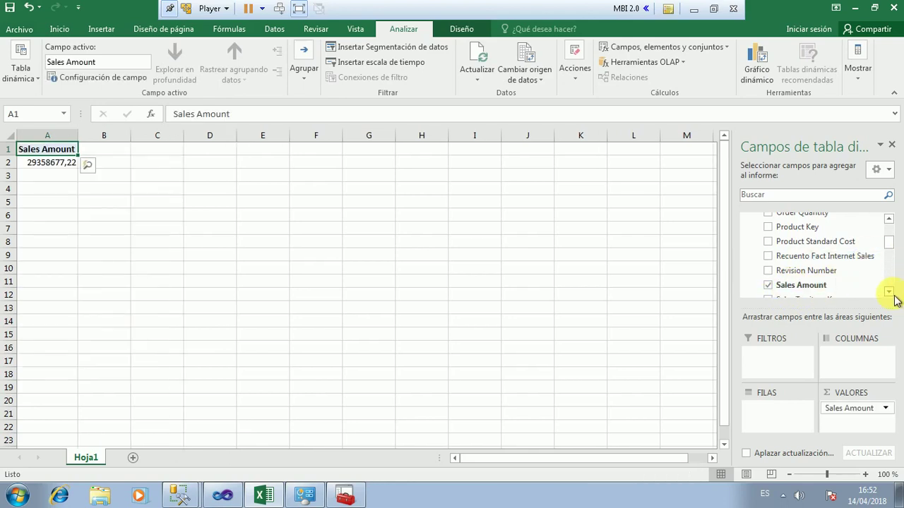
{"action": "left_click", "coordinate": [888, 291]}
{"action": "scroll", "coordinate": [823, 262], "scroll_direction": "down", "scroll_amount": 1}
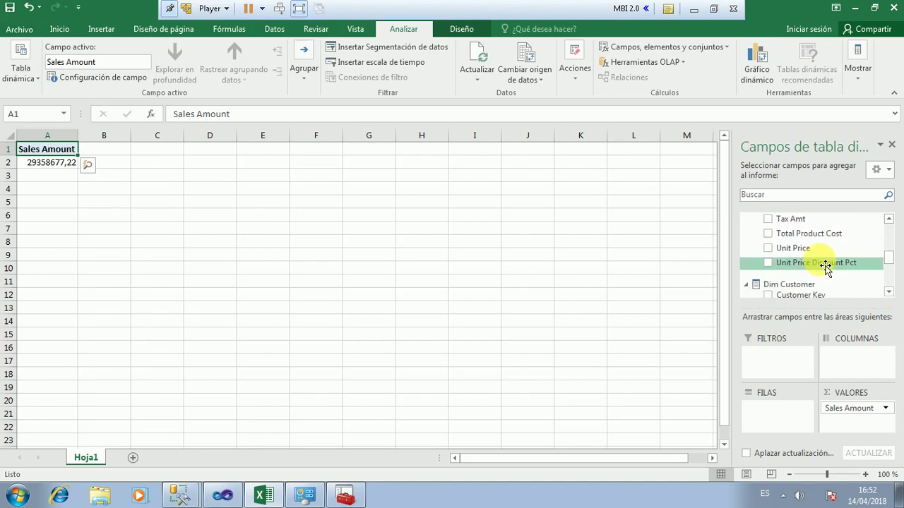
{"action": "scroll", "coordinate": [894, 269], "scroll_direction": "down", "scroll_amount": 1}
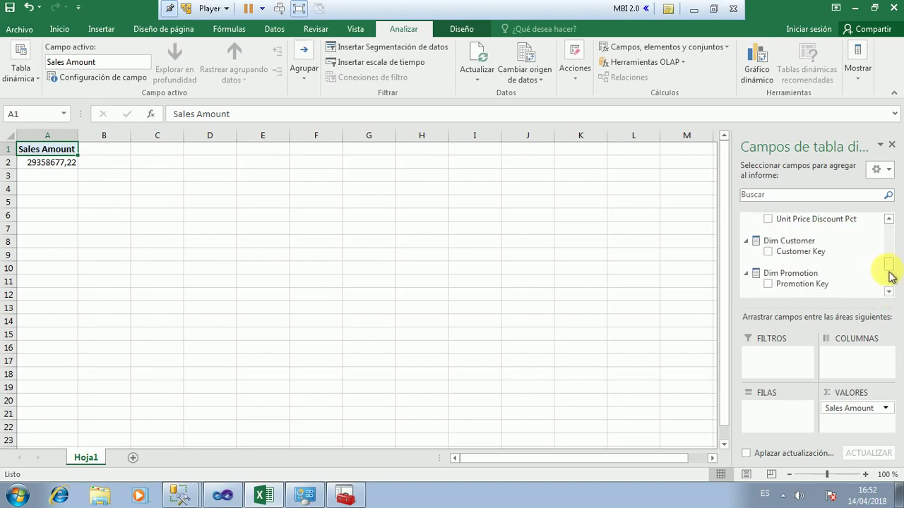
- Add Customer Key, Promotion Key and the Due Date dimension's Date Key to the PivotTable's rows
{"action": "left_click", "coordinate": [768, 251]}
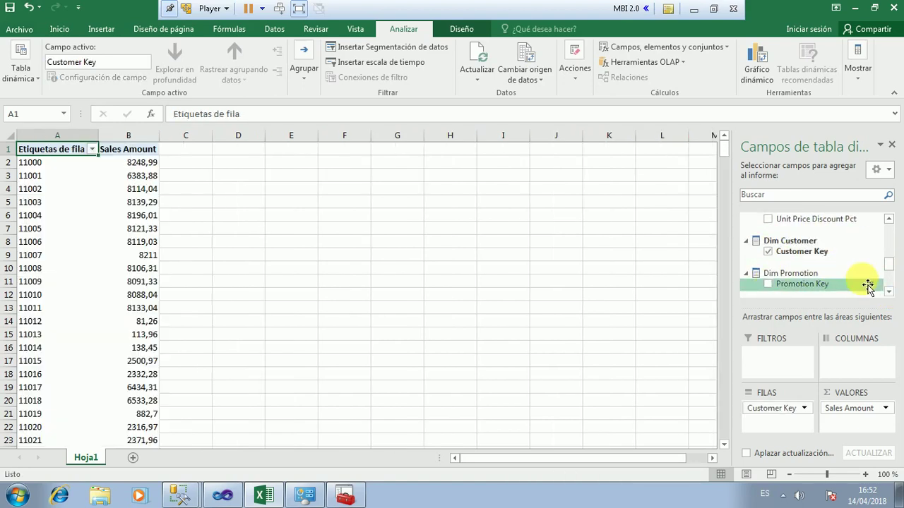
{"action": "scroll", "coordinate": [891, 295], "scroll_direction": "down", "scroll_amount": 1}
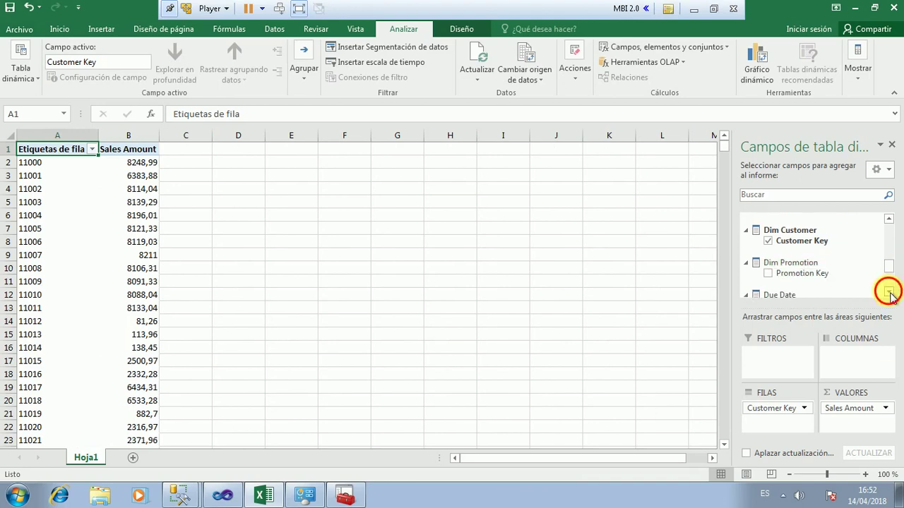
{"action": "left_click", "coordinate": [768, 252]}
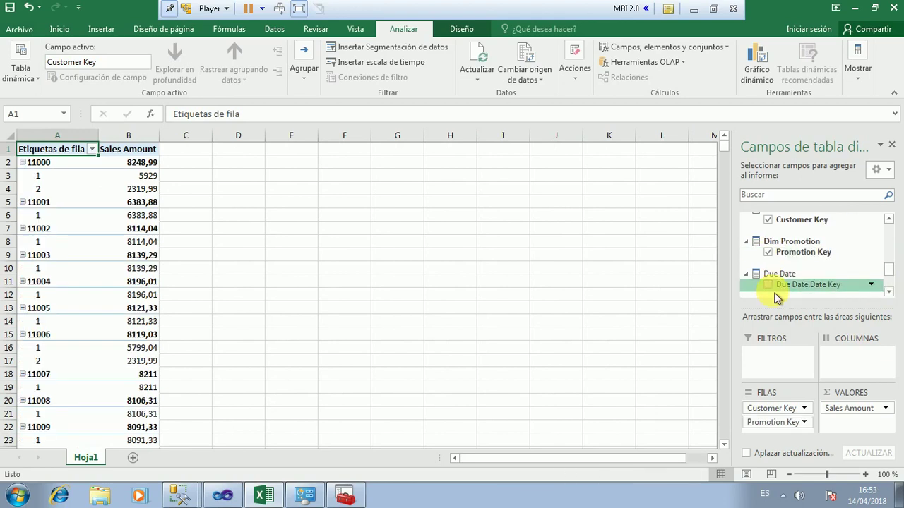
{"action": "left_click", "coordinate": [771, 288]}
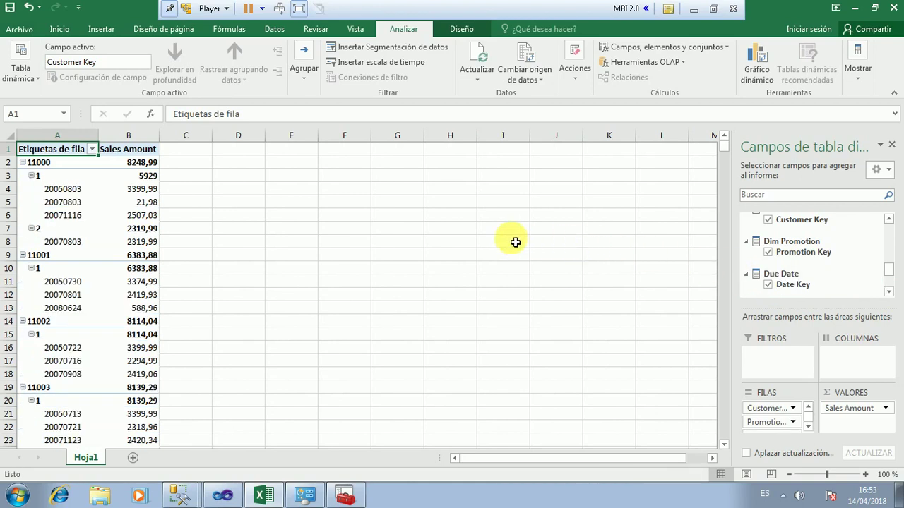
- Look through the Due Date, Order Date and Ship Date dimensions in the PivotTable field list, collapsing and re-expanding Due Date
{"action": "left_click", "coordinate": [746, 275]}
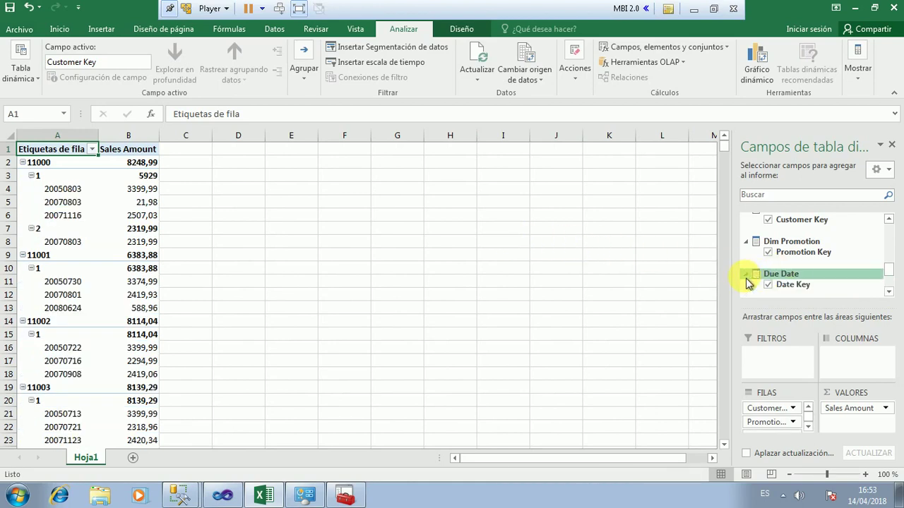
{"action": "left_click", "coordinate": [888, 294]}
{"action": "left_click", "coordinate": [889, 292]}
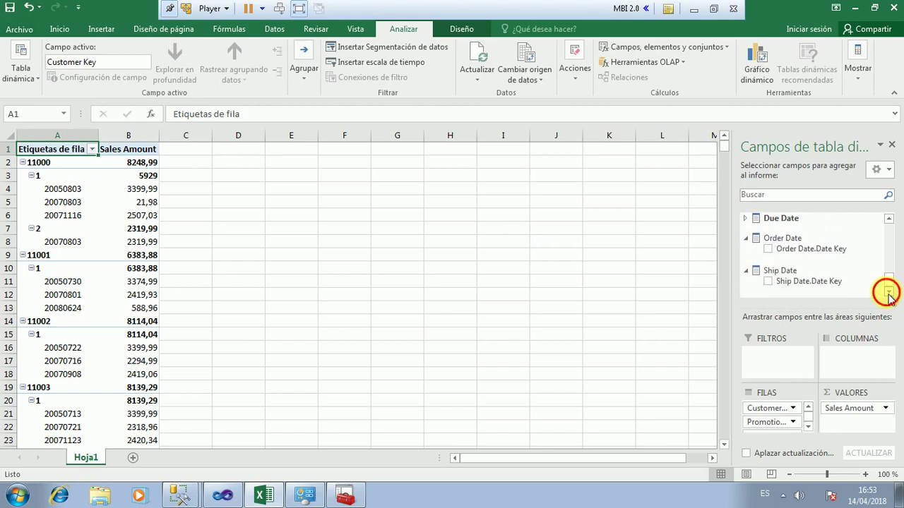
{"action": "left_click", "coordinate": [892, 284]}
{"action": "scroll", "coordinate": [892, 281], "scroll_direction": "up", "scroll_amount": 2}
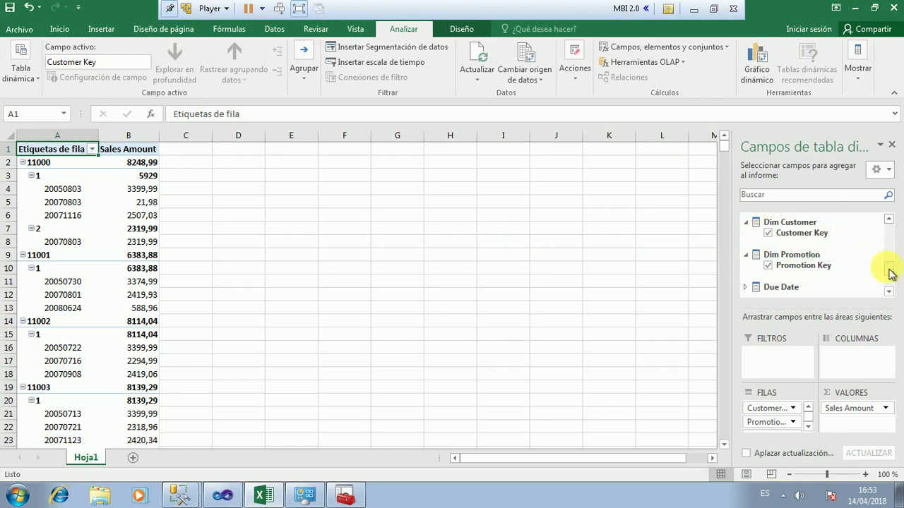
{"action": "left_click_drag", "start_coordinate": [888, 272], "coordinate": [891, 286]}
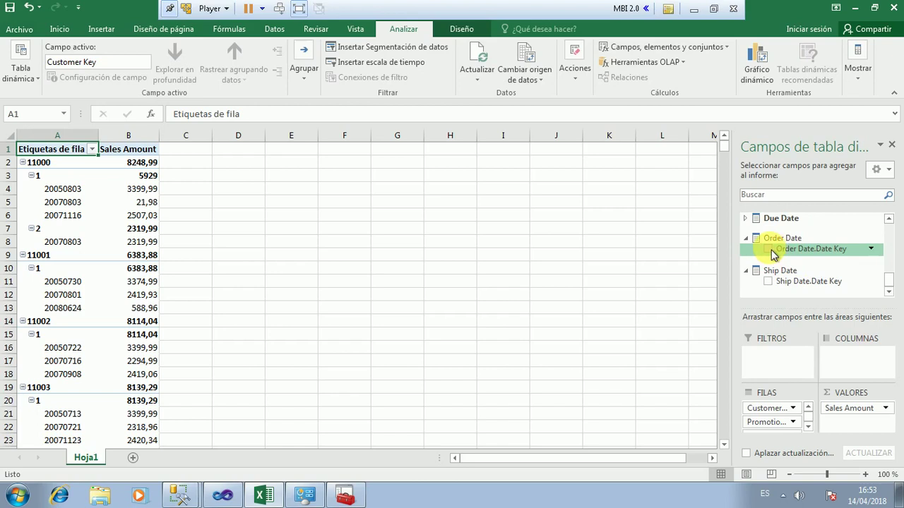
{"action": "left_click", "coordinate": [746, 218]}
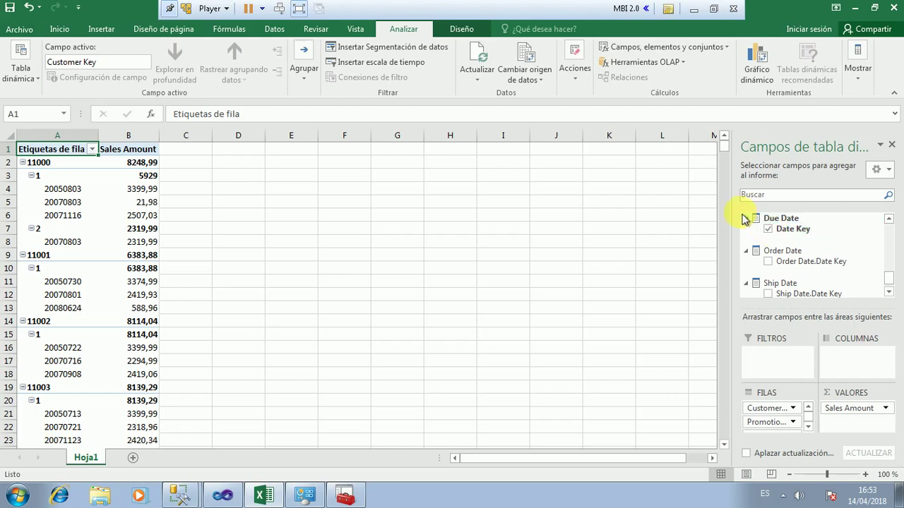
- Take the MBI 2.0 virtual machine out of full-screen mode
{"action": "left_click", "coordinate": [299, 9]}
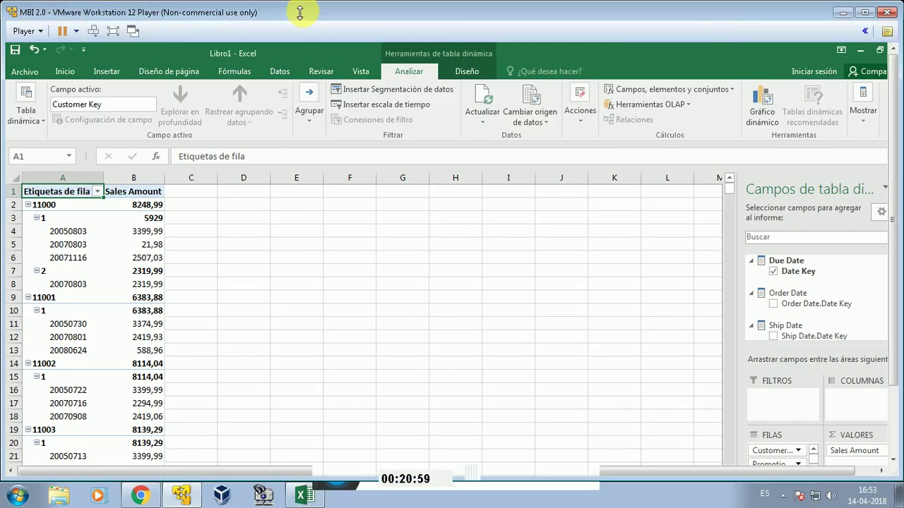